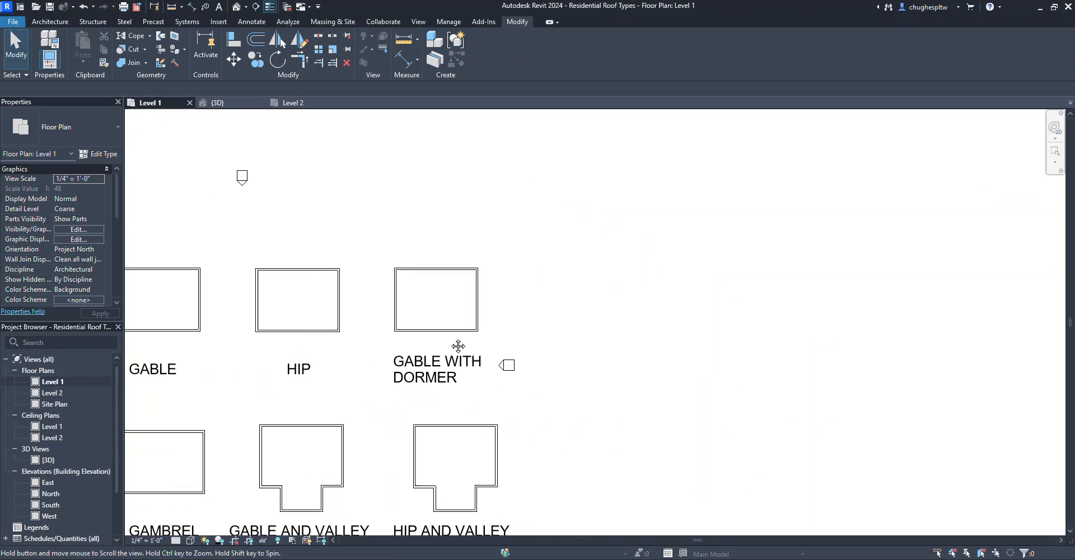
Create a flat roof by footprint on Level 2 over the low-slope building, using a rectangular boundary offset 1' 0" outside its walls.
{"action": "scroll", "coordinate": [424, 379], "scroll_direction": "up", "scroll_amount": 5}
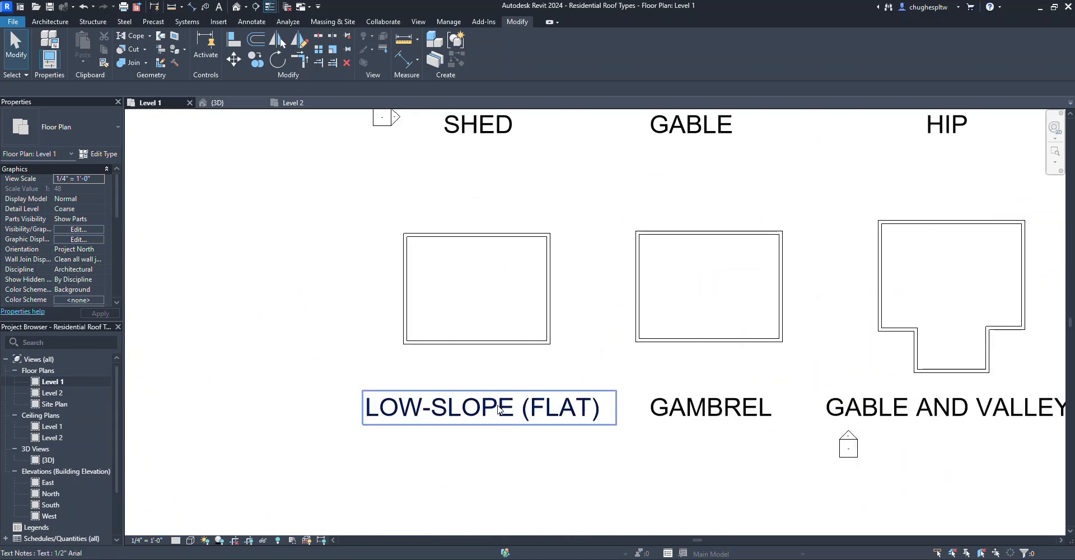
{"action": "middle_click_drag", "start_coordinate": [595, 371], "coordinate": [444, 388]}
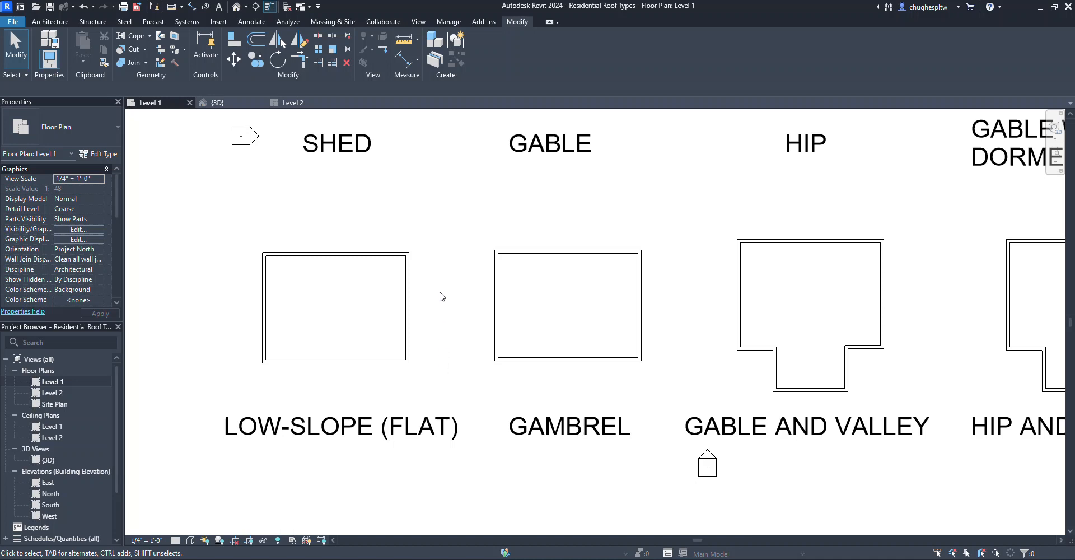
{"action": "middle_click_drag", "start_coordinate": [440, 253], "coordinate": [480, 246]}
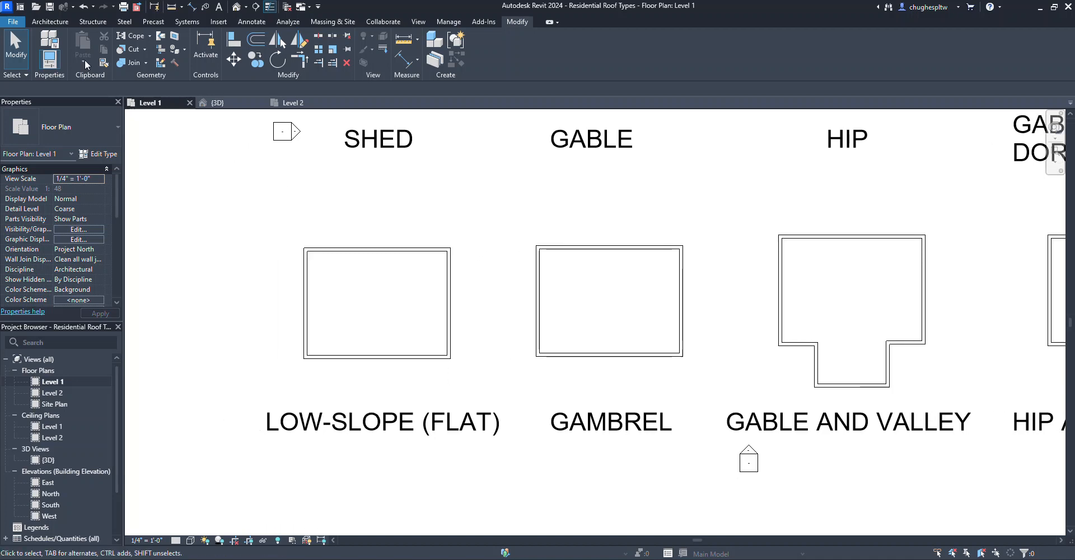
{"action": "left_click", "coordinate": [62, 23]}
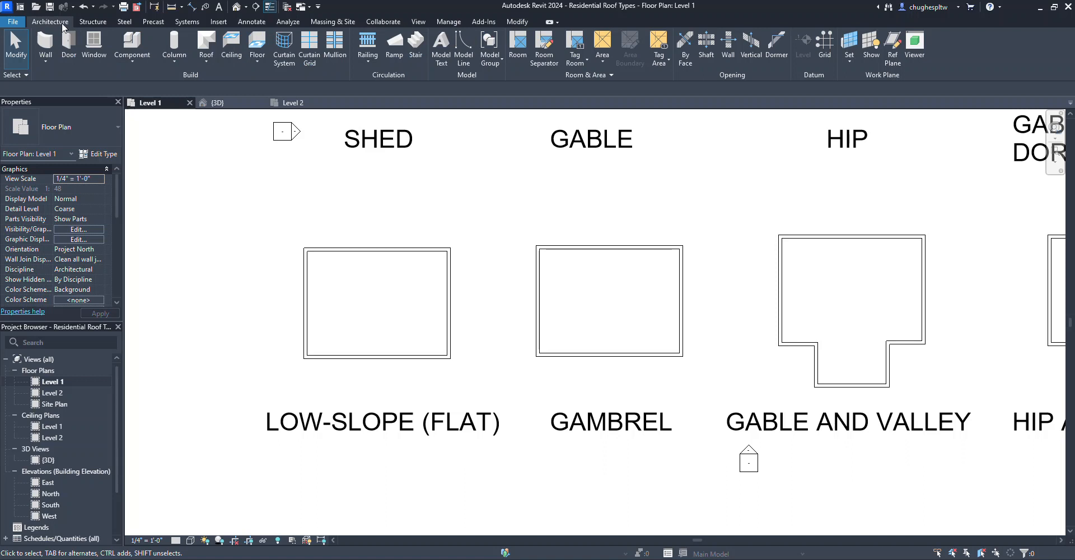
{"action": "left_click", "coordinate": [208, 42]}
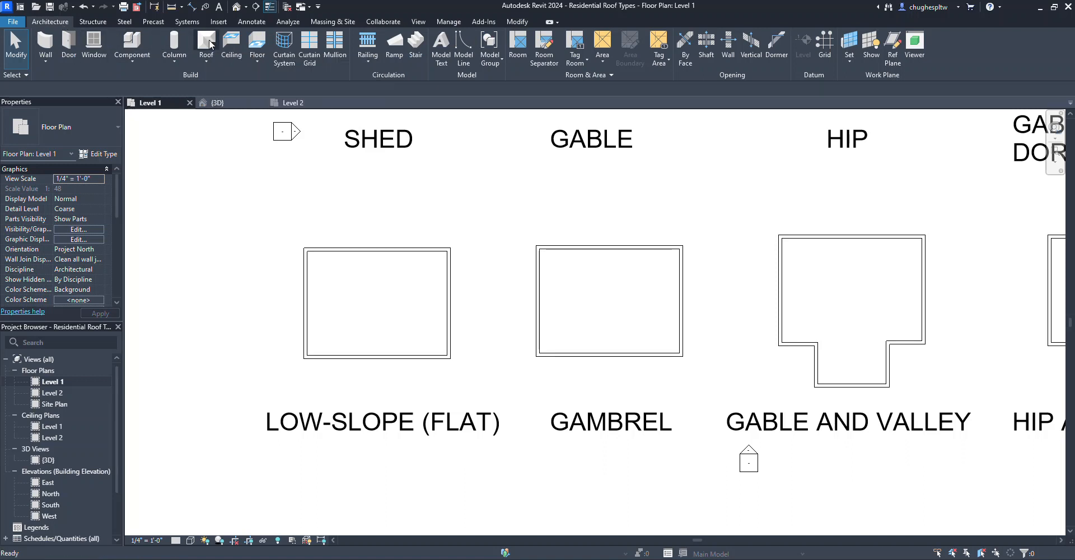
{"action": "left_click", "coordinate": [531, 310]}
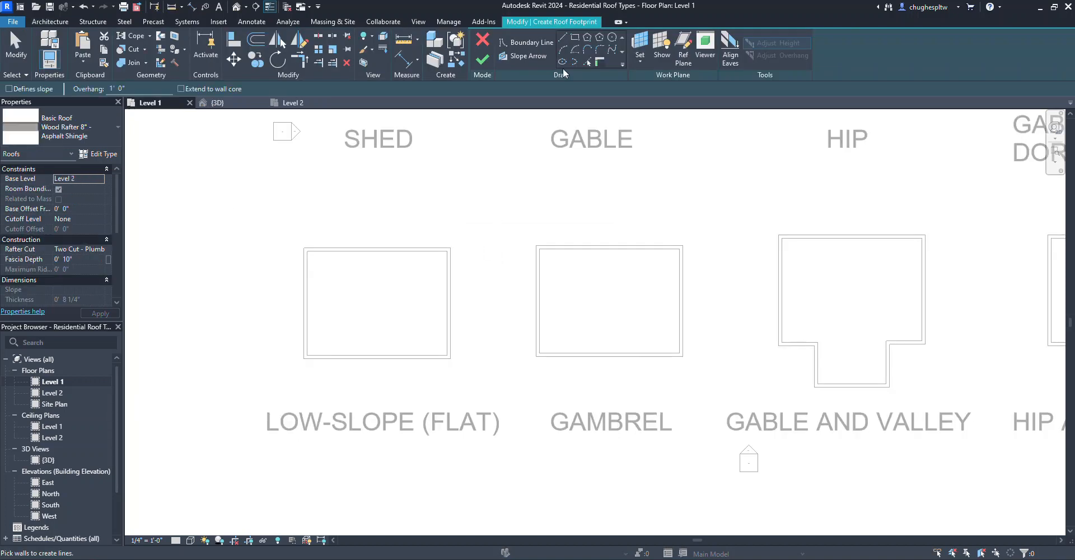
{"action": "left_click", "coordinate": [575, 36]}
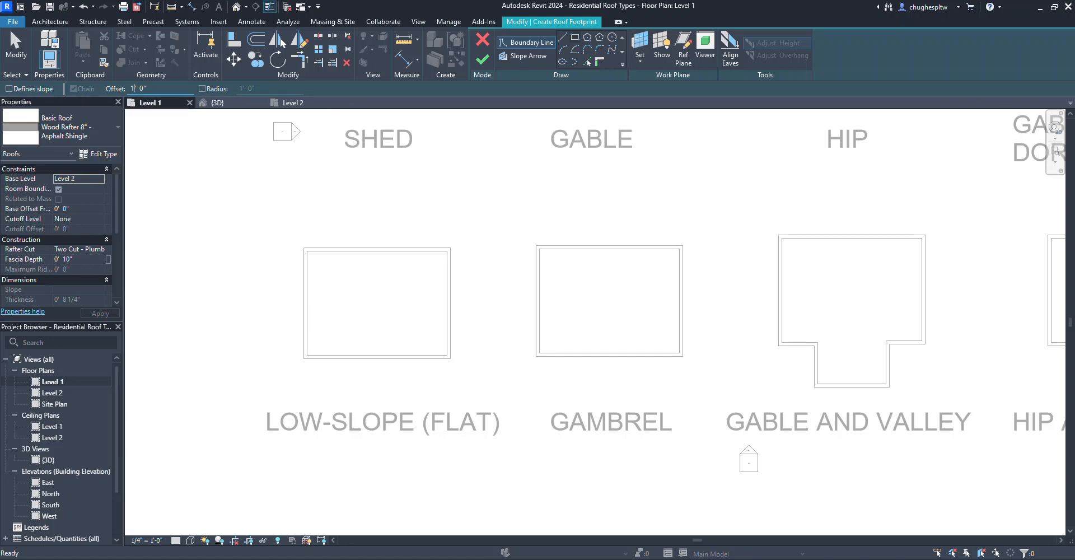
{"action": "left_click", "coordinate": [303, 238]}
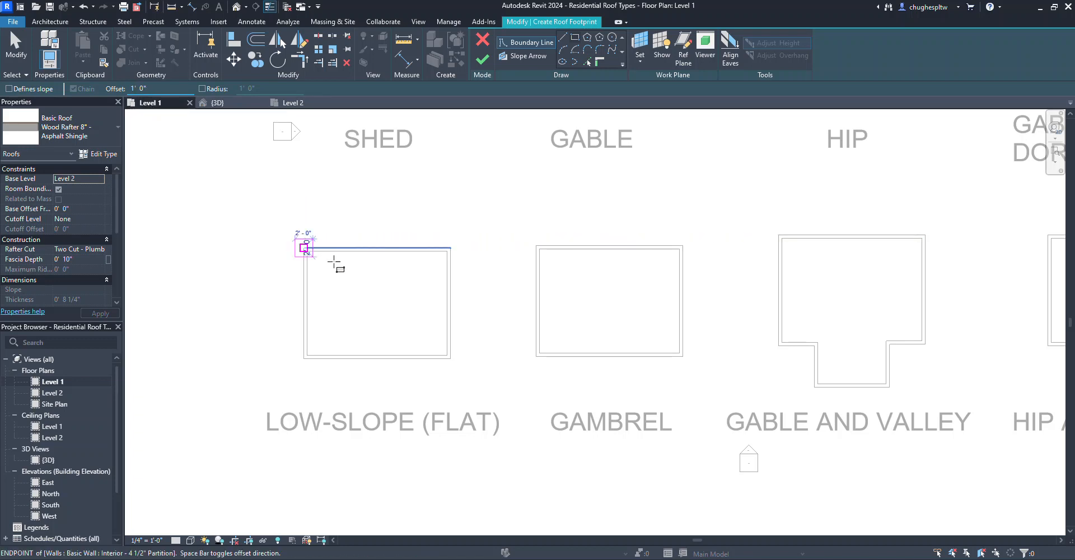
{"action": "left_click", "coordinate": [448, 356]}
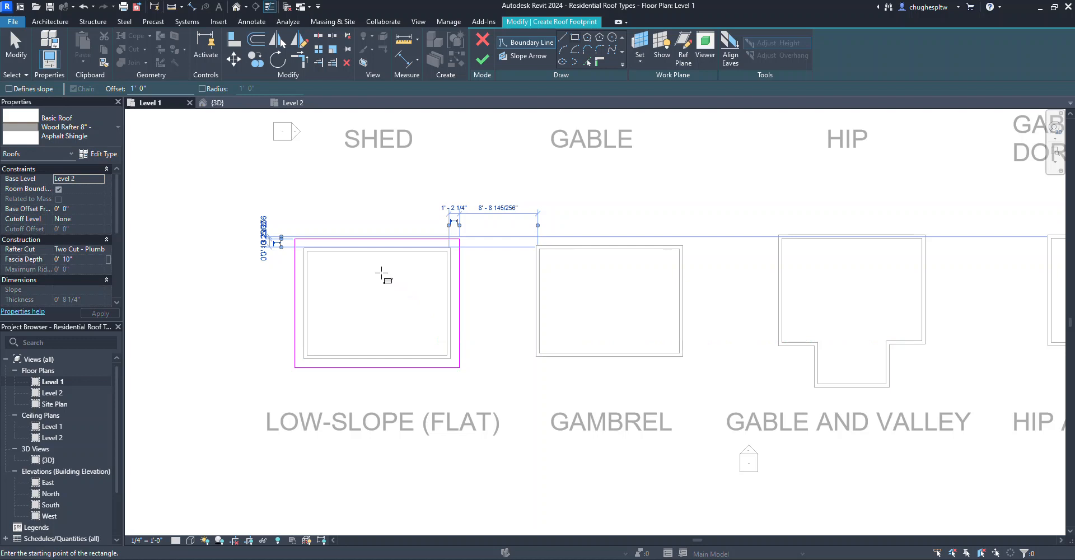
{"action": "left_click", "coordinate": [482, 59]}
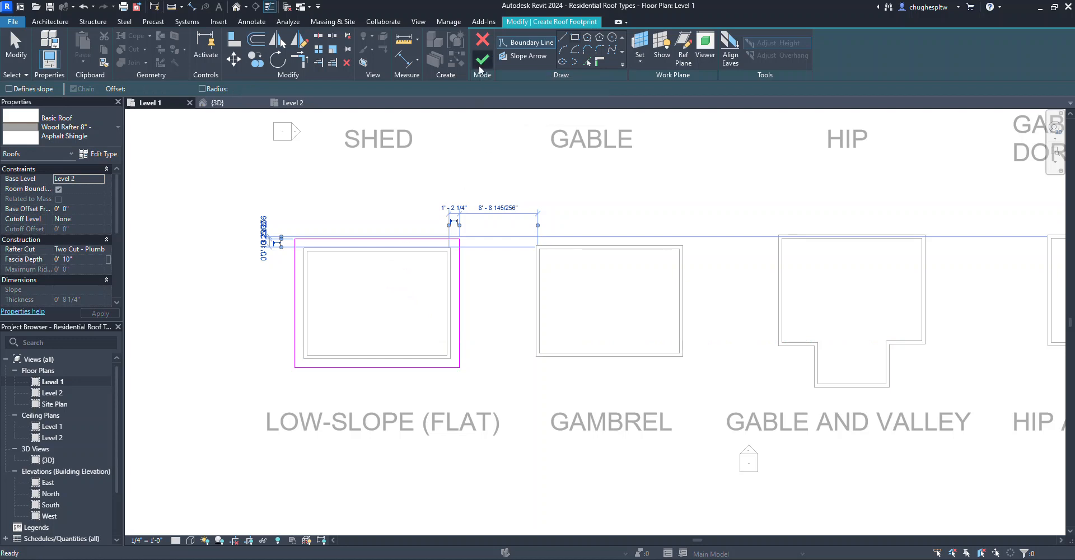
In the 3D view, attach the tops of all the low-slope building's walls to its flat roof.
{"action": "left_click", "coordinate": [237, 6]}
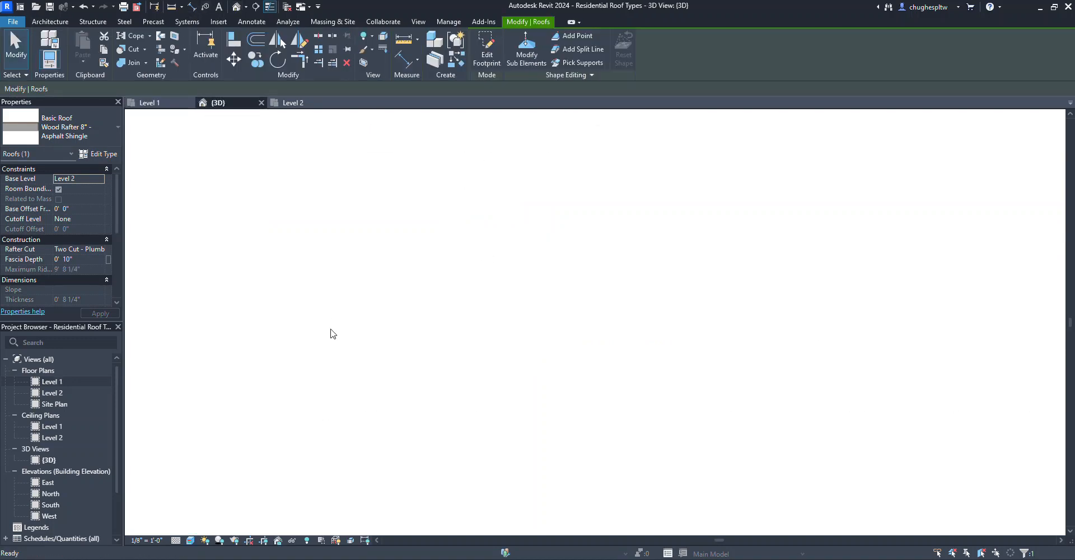
{"action": "scroll", "coordinate": [361, 276], "scroll_direction": "up", "scroll_amount": 5}
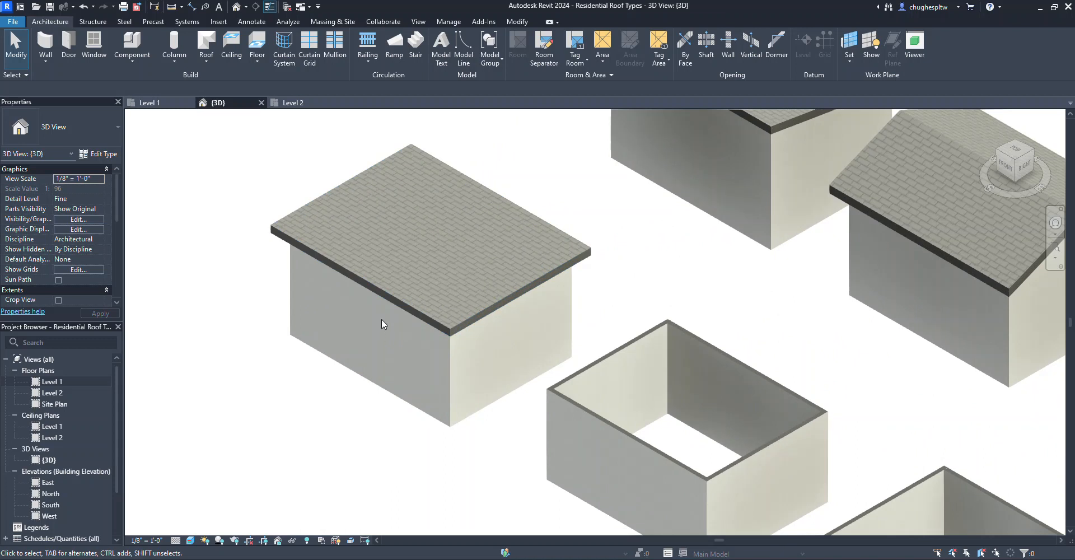
{"action": "scroll", "coordinate": [384, 324], "scroll_direction": "down", "scroll_amount": 2}
{"action": "left_click", "coordinate": [1016, 170]}
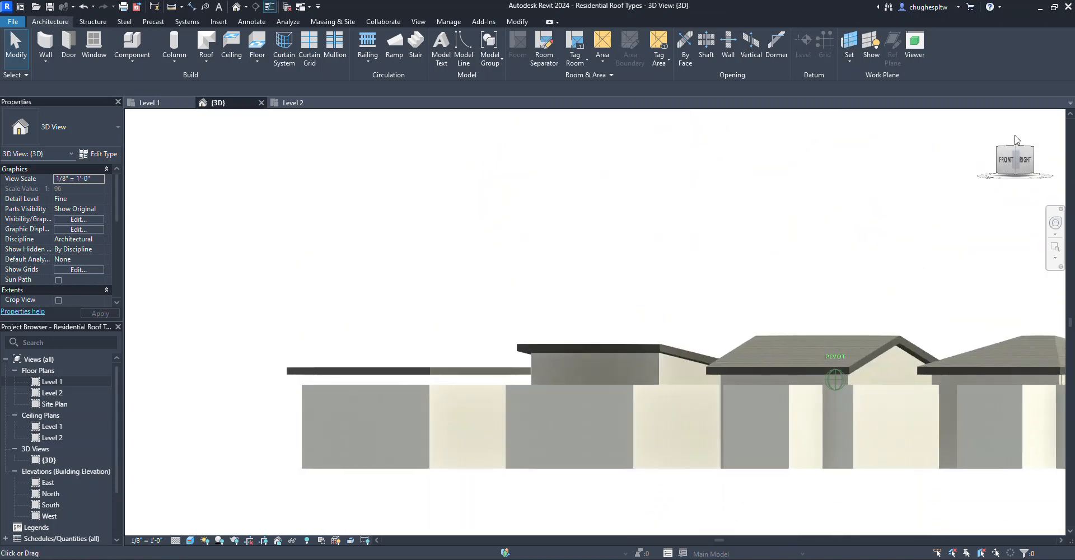
{"action": "left_click", "coordinate": [374, 373]}
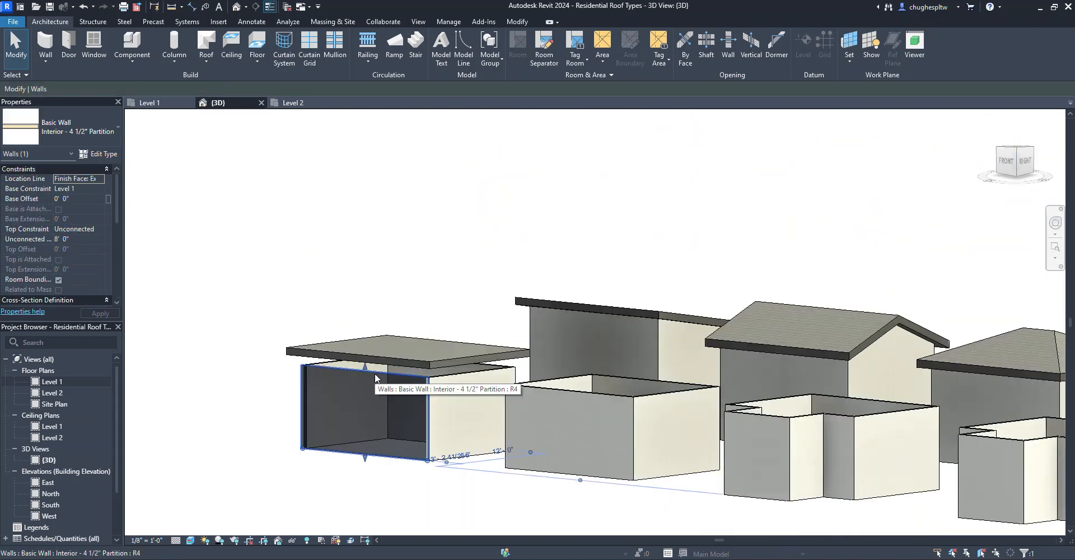
{"action": "key", "text": "Tab"}
{"action": "left_click", "coordinate": [374, 377]}
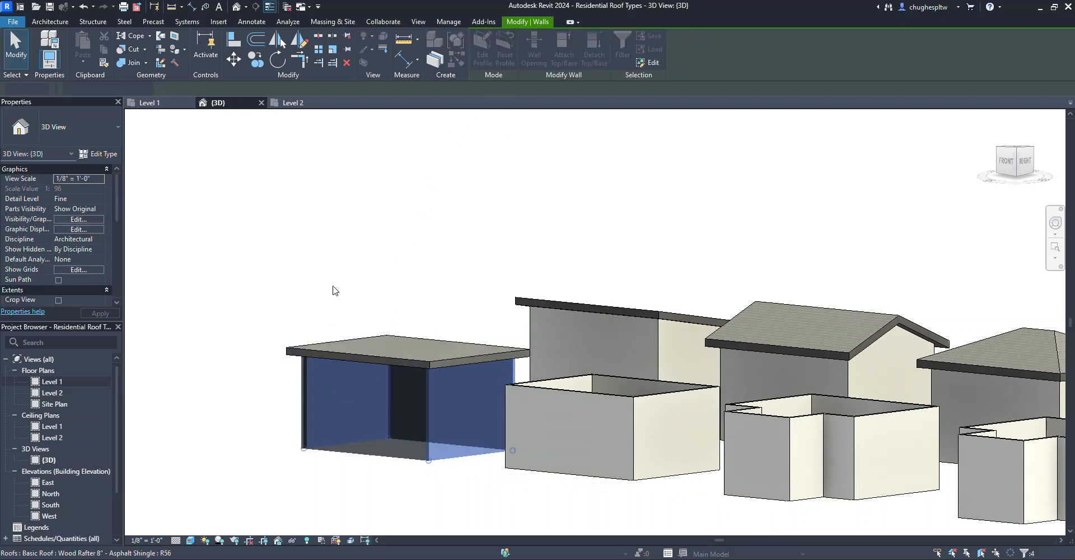
{"action": "left_click", "coordinate": [375, 271]}
{"action": "middle_click_drag", "start_coordinate": [375, 271], "coordinate": [762, 228], "text": "shift"}
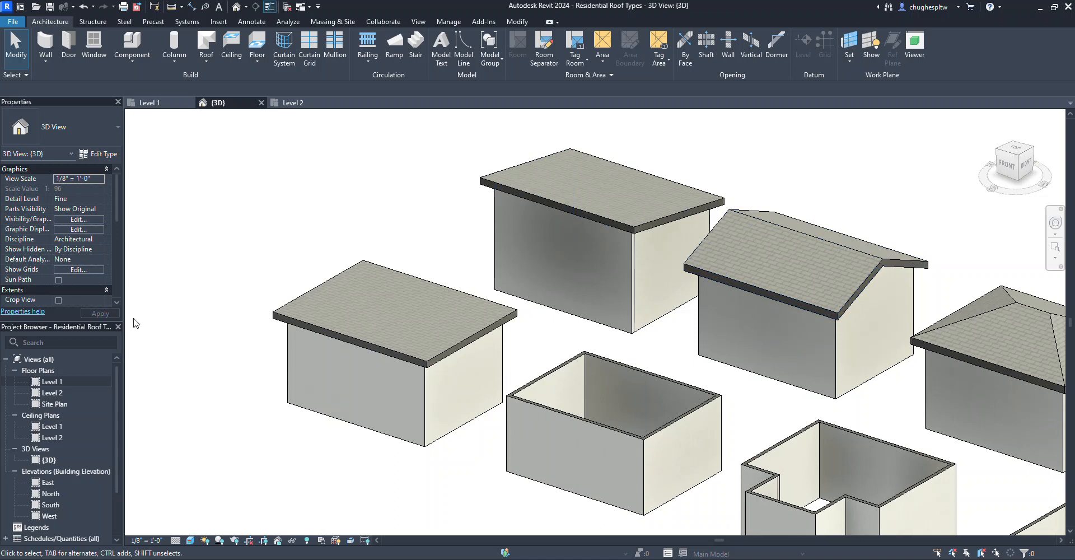
In the Level 1 floor plan, draw a vertical reference plane through the midpoints of the gambrel building's upper and lower walls.
{"action": "double_click", "coordinate": [65, 382]}
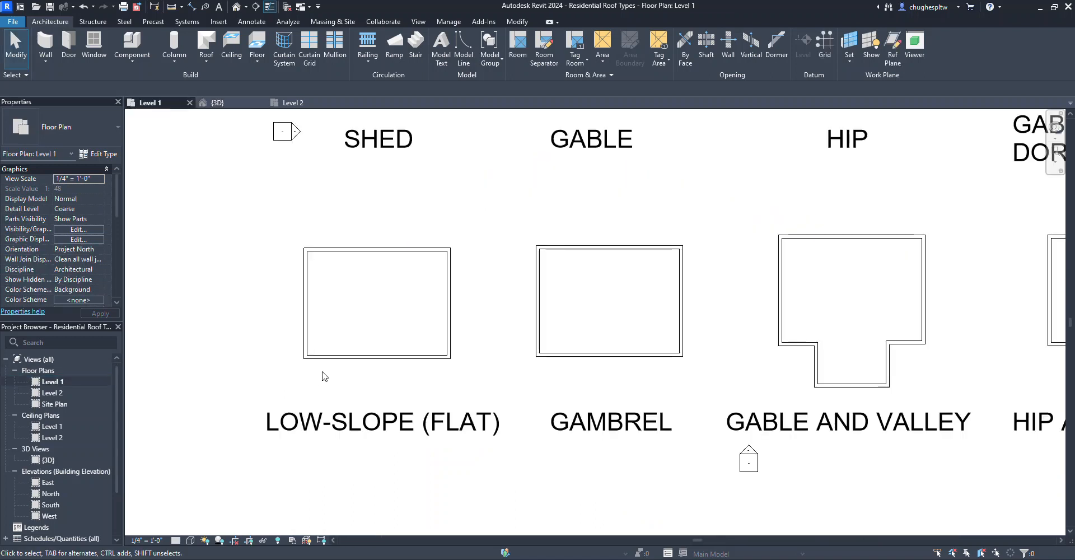
{"action": "middle_click_drag", "start_coordinate": [681, 363], "coordinate": [555, 363]}
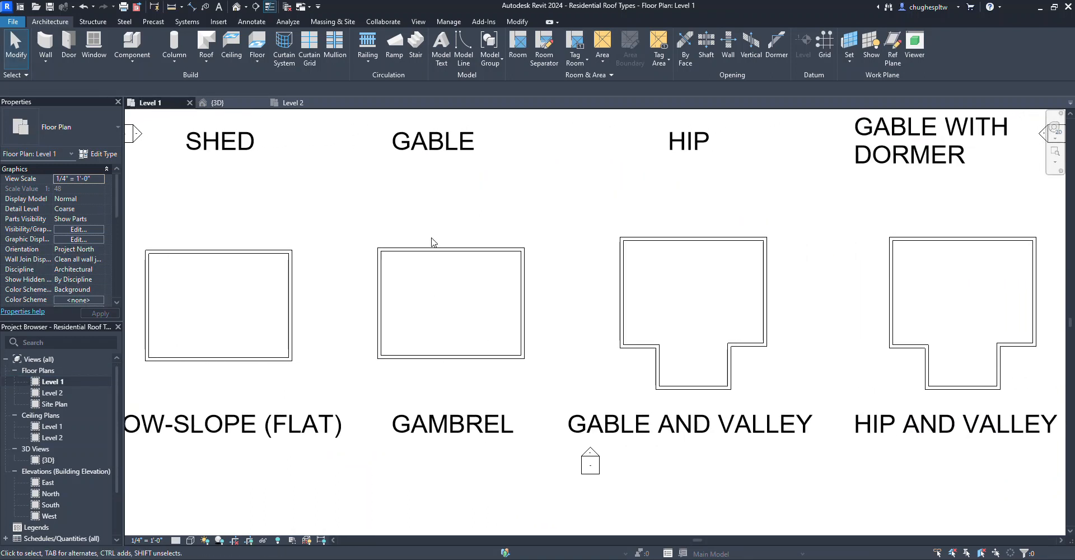
{"action": "left_click", "coordinate": [893, 56]}
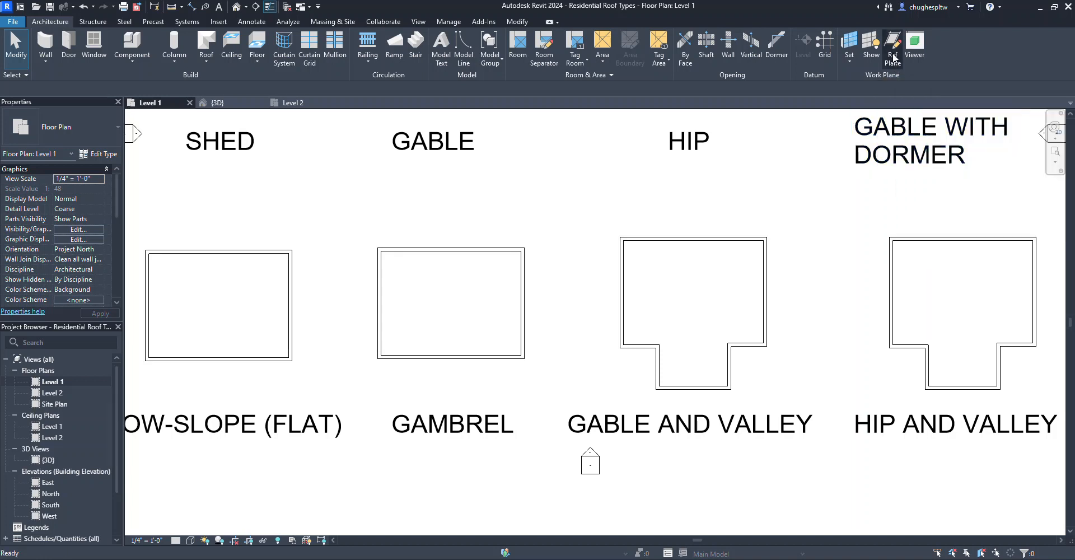
{"action": "left_click", "coordinate": [451, 247]}
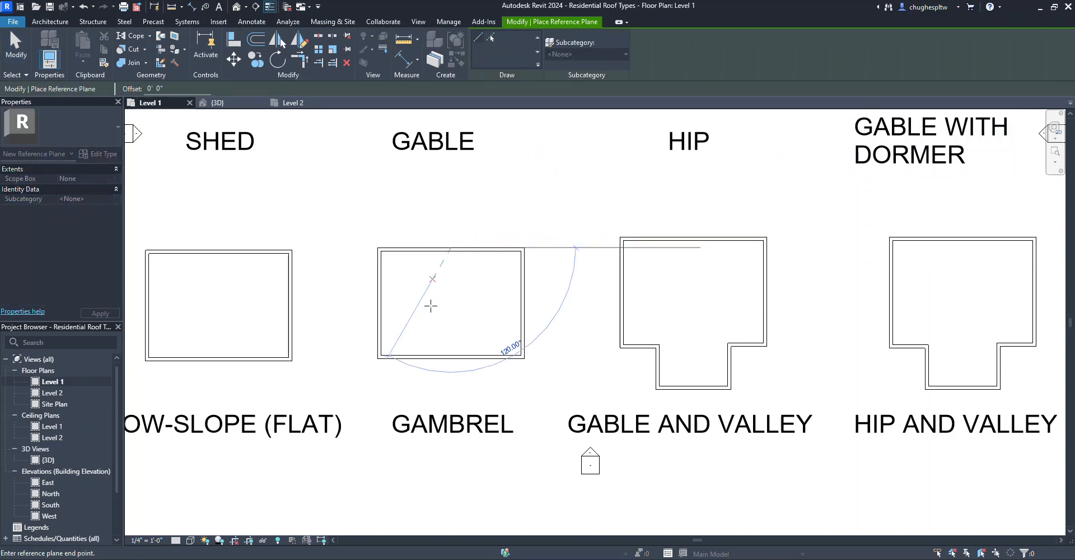
{"action": "left_click", "coordinate": [451, 358]}
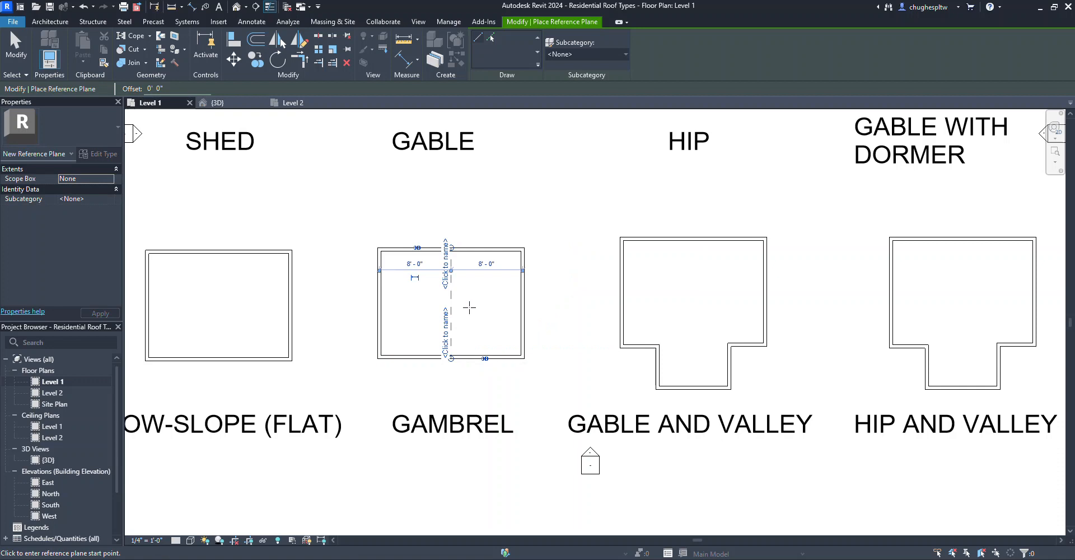
Name the gambrel building's reference plane "Roof" and finish placing reference planes.
{"action": "left_click", "coordinate": [446, 335]}
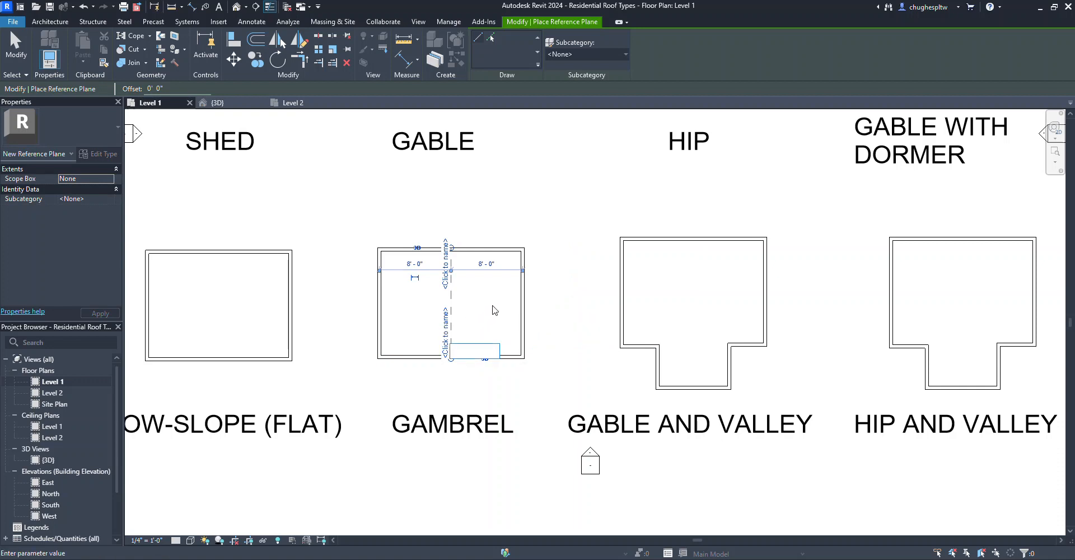
{"action": "type", "text": "Roof"}
{"action": "key", "text": "Return"}
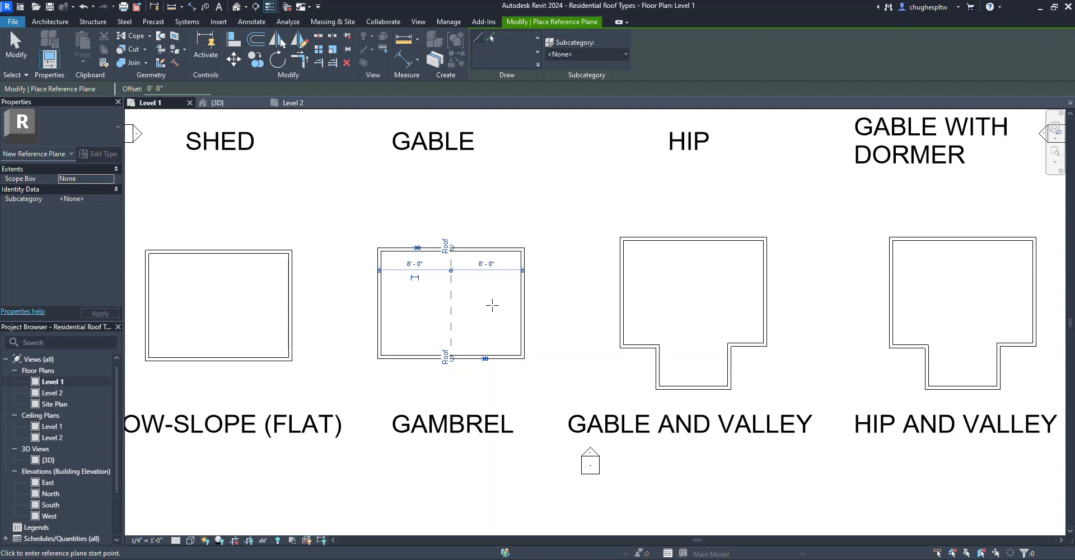
{"action": "right_click", "coordinate": [488, 221]}
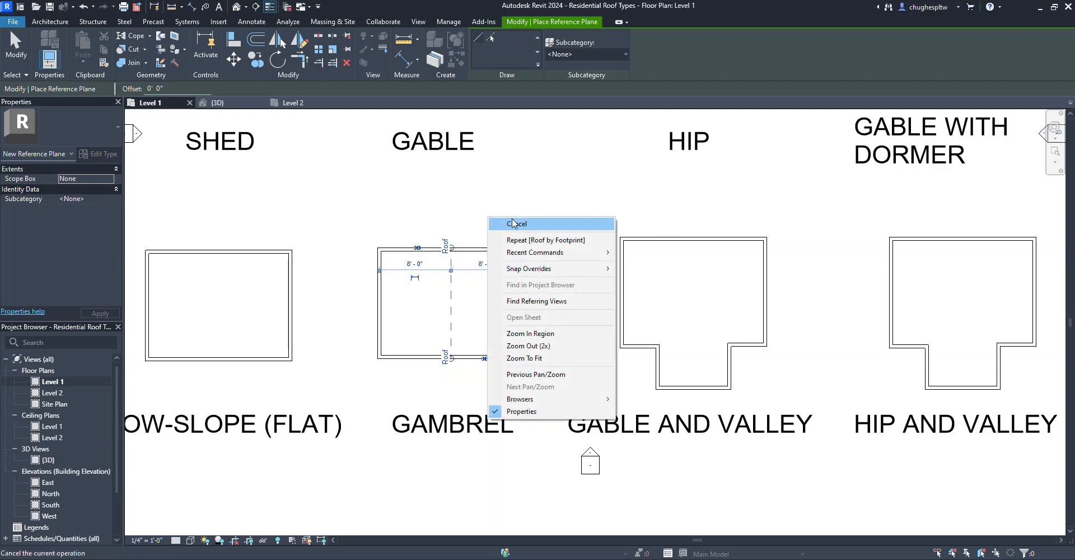
{"action": "left_click", "coordinate": [512, 219]}
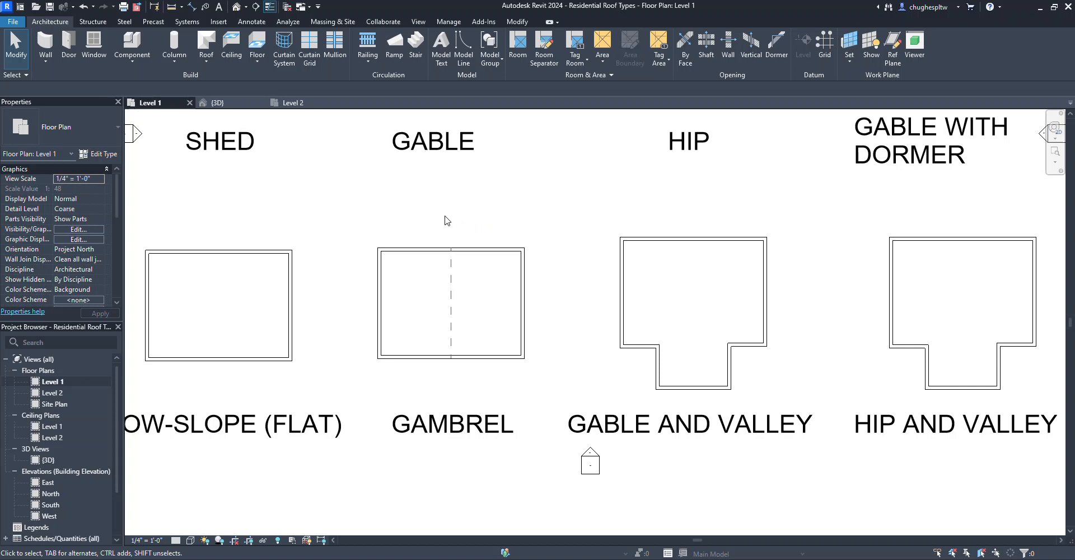
Place a building section along the gambrel building's centre reference plane and open its section view.
{"action": "left_click", "coordinate": [255, 8]}
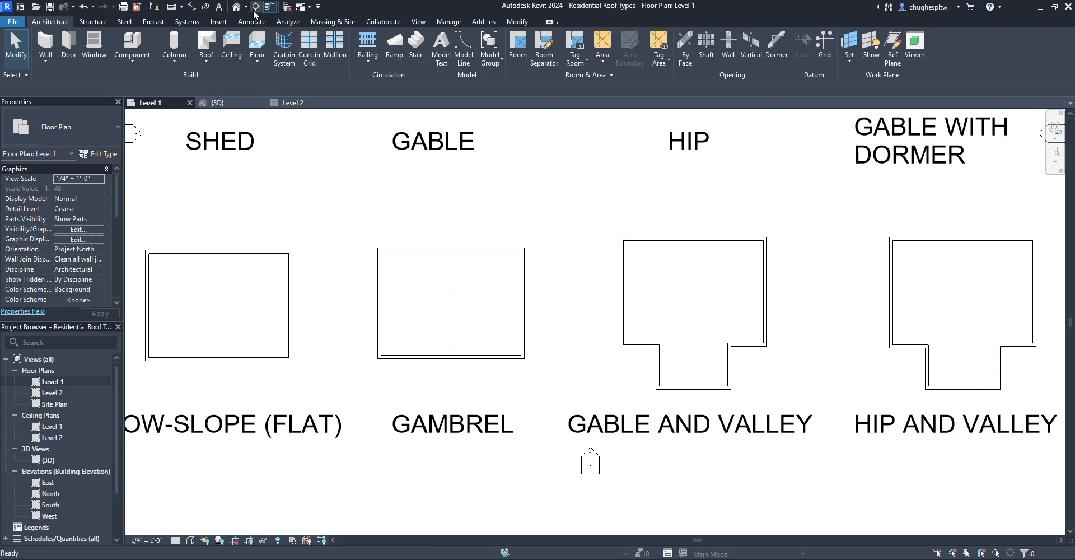
{"action": "left_click", "coordinate": [451, 246]}
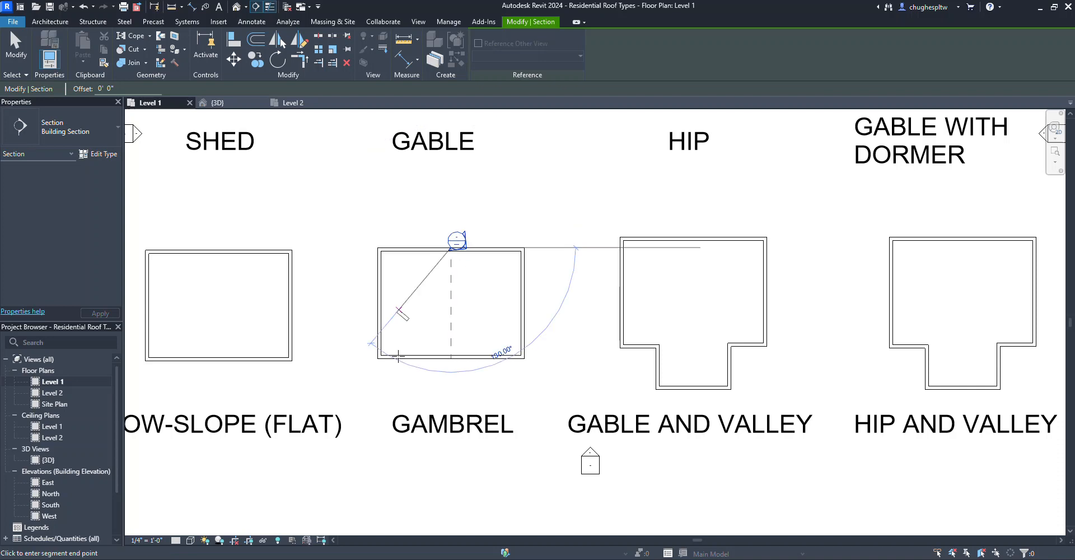
{"action": "left_click", "coordinate": [452, 367]}
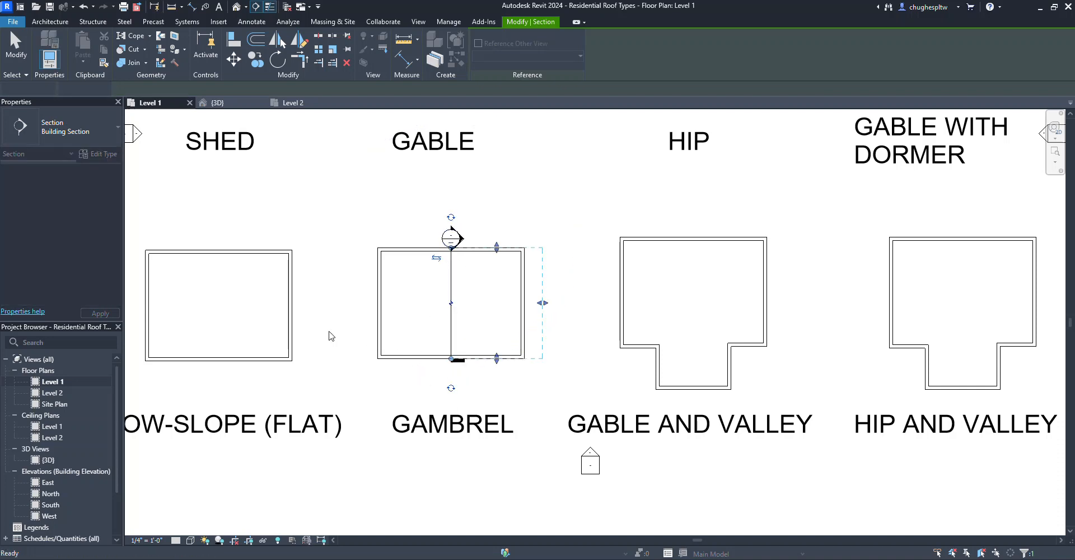
{"action": "right_click", "coordinate": [457, 239]}
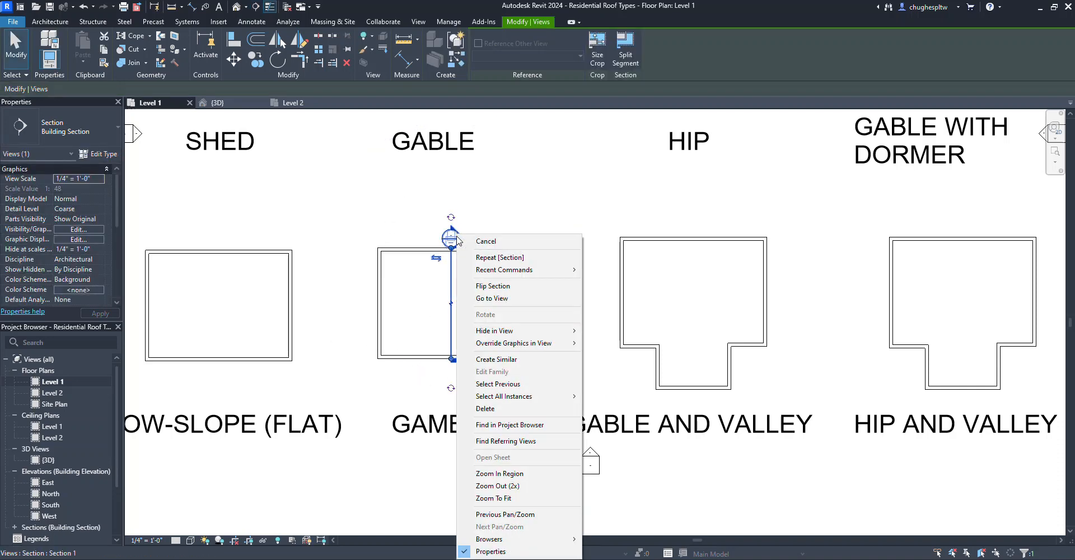
{"action": "left_click", "coordinate": [492, 298]}
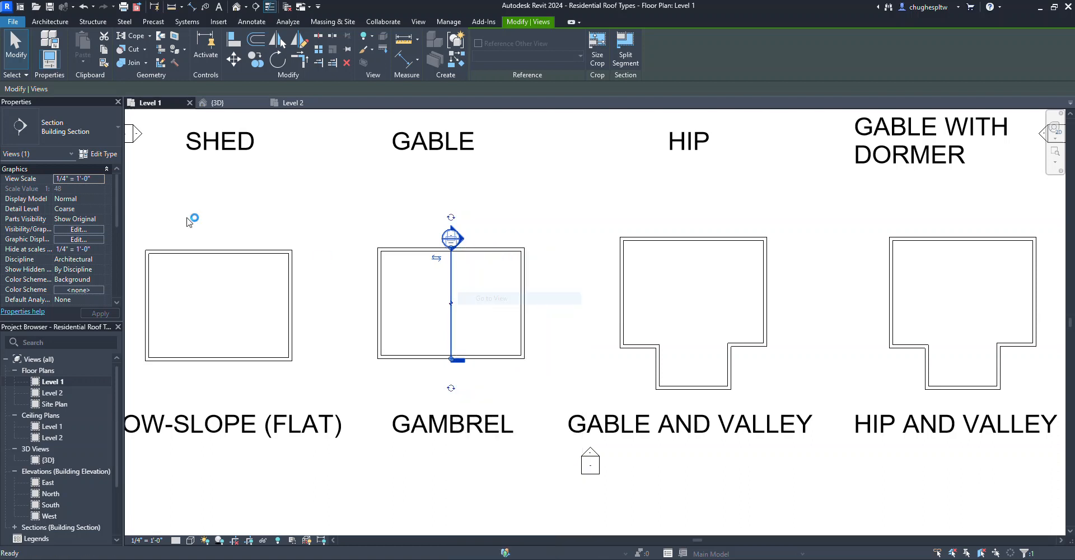
Enlarge the section view's crop region on all four sides to leave space around the gambrel building.
{"action": "scroll", "coordinate": [406, 297], "scroll_direction": "down", "scroll_amount": 2}
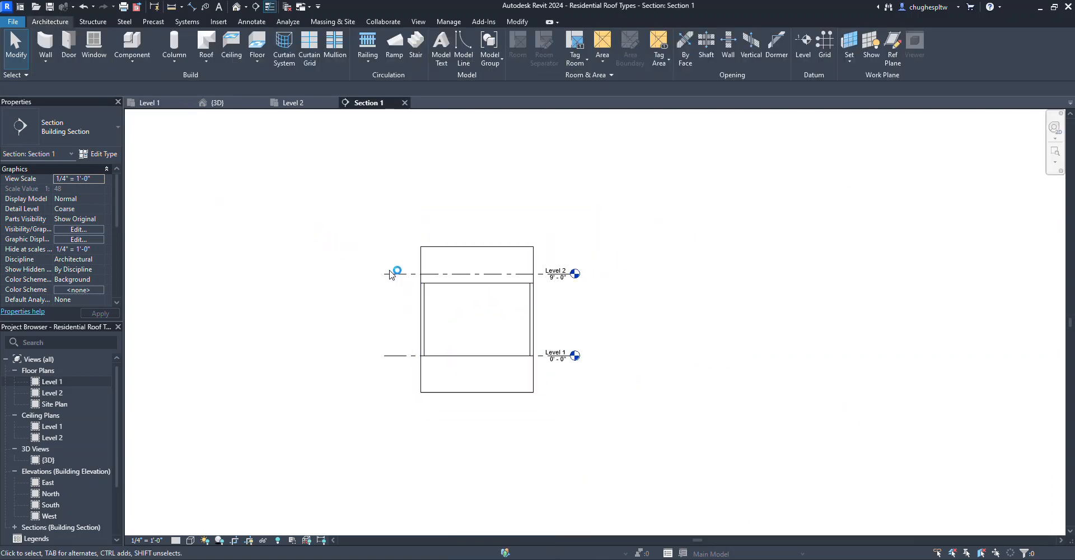
{"action": "left_click", "coordinate": [421, 327]}
{"action": "left_click_drag", "start_coordinate": [421, 320], "coordinate": [335, 319]}
{"action": "left_click_drag", "start_coordinate": [534, 319], "coordinate": [603, 320]}
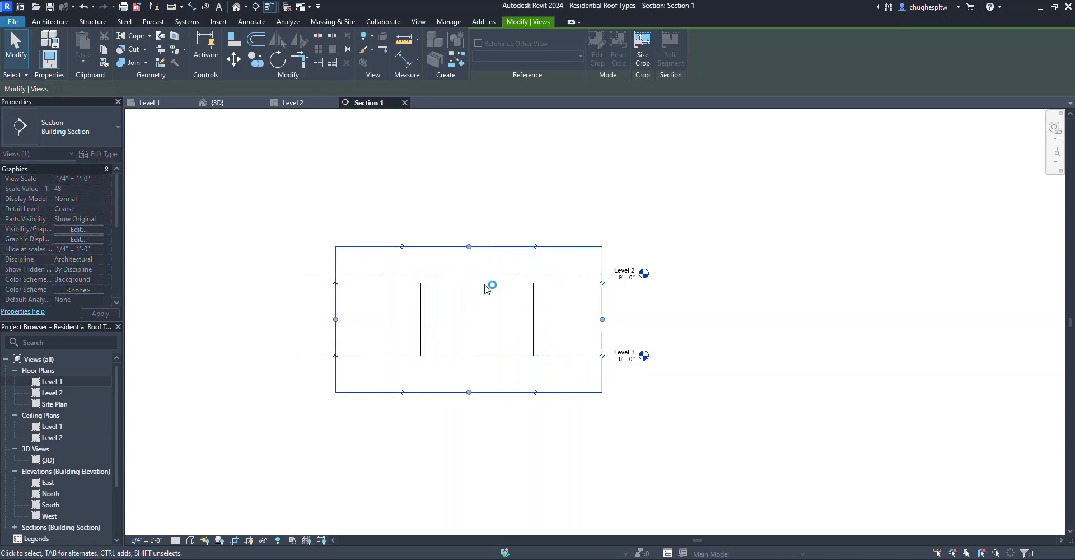
{"action": "left_click_drag", "start_coordinate": [469, 247], "coordinate": [472, 191]}
{"action": "left_click_drag", "start_coordinate": [469, 393], "coordinate": [479, 434]}
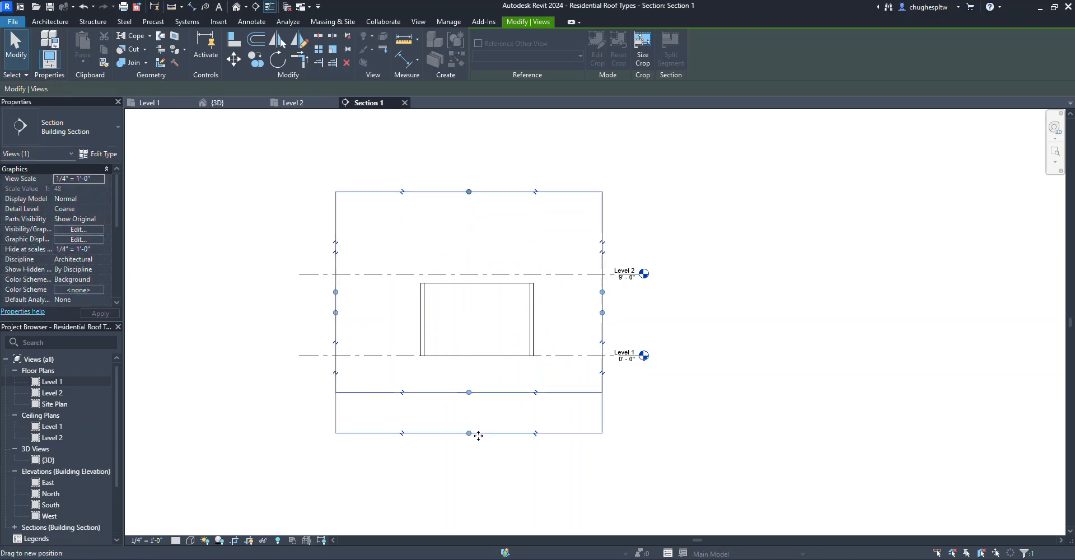
{"action": "left_click", "coordinate": [803, 288]}
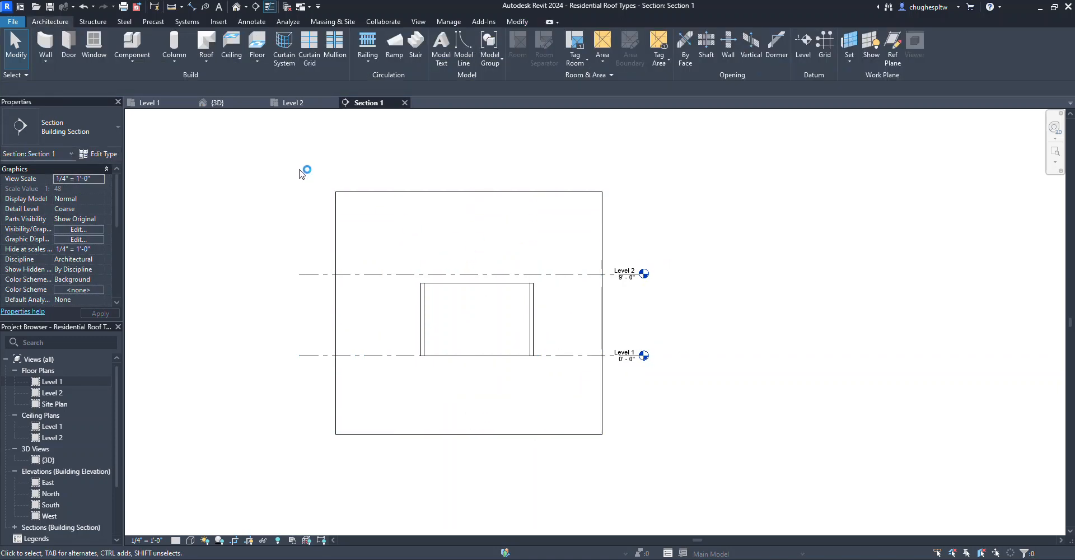
Start a roof by extrusion on the "Reference Plane : Roof" work plane, with Level 2 as reference level and 0' 0" offset.
{"action": "left_click", "coordinate": [210, 63]}
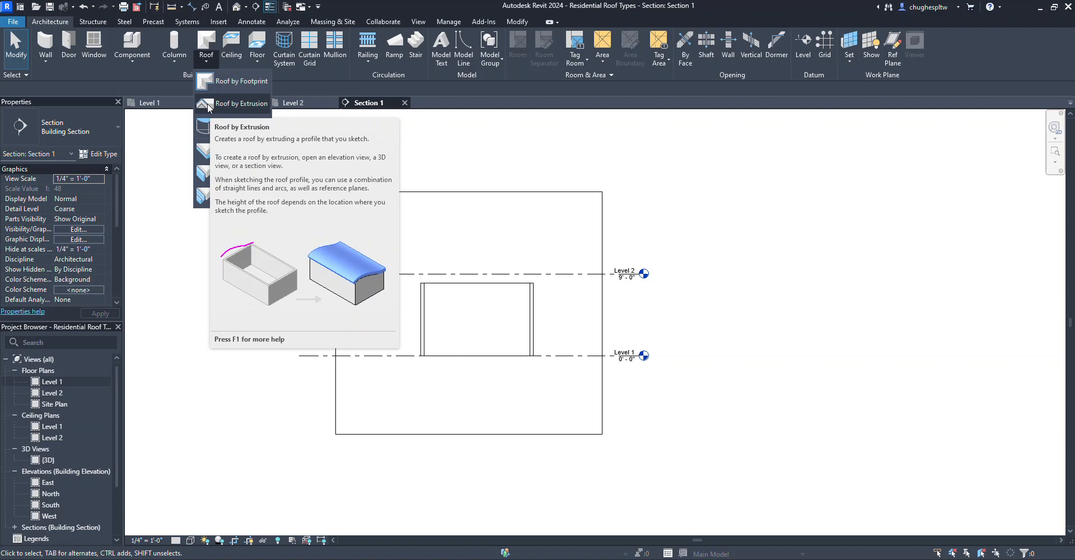
{"action": "left_click", "coordinate": [209, 105]}
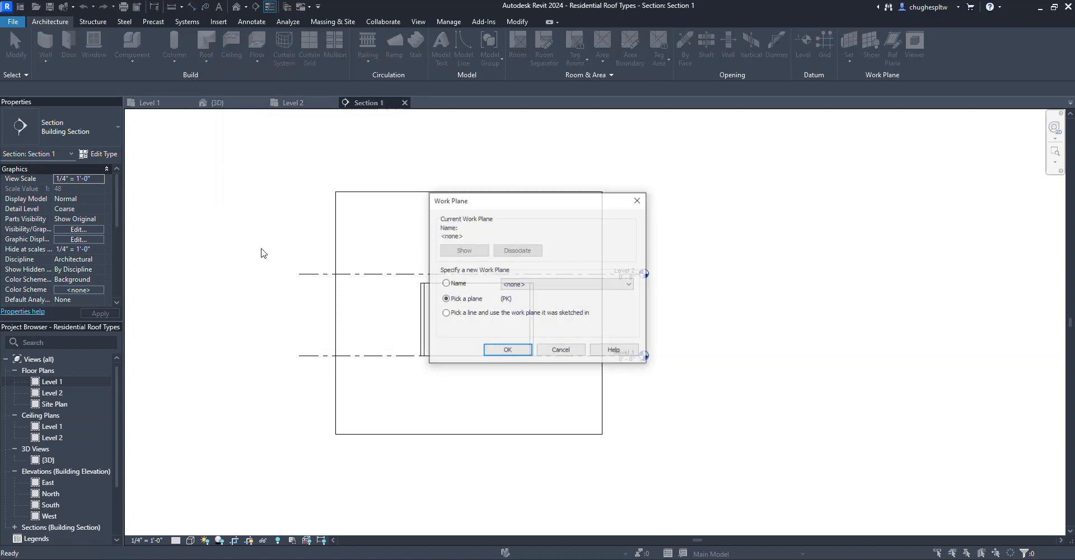
{"action": "left_click", "coordinate": [532, 286]}
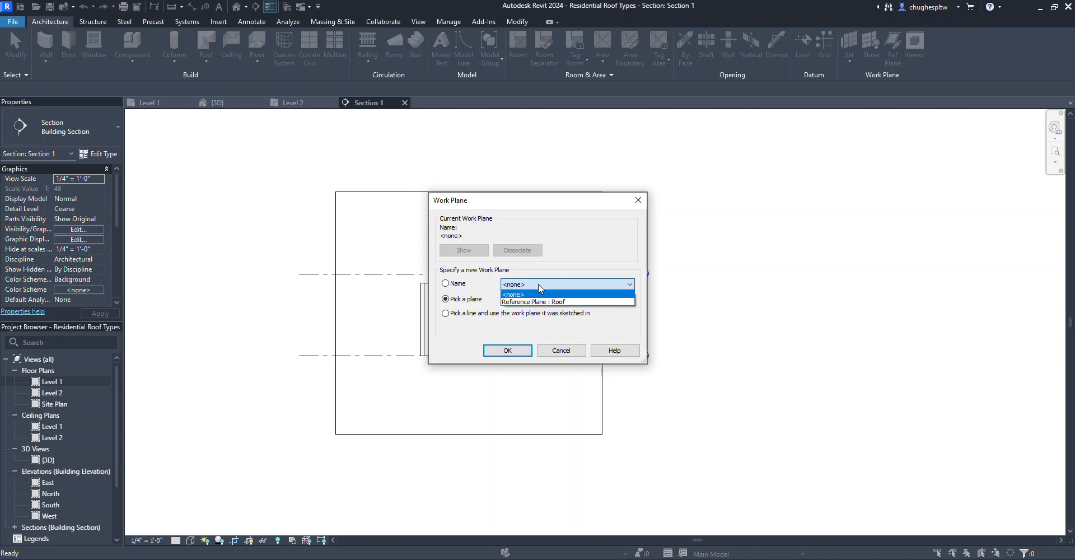
{"action": "left_click", "coordinate": [539, 303]}
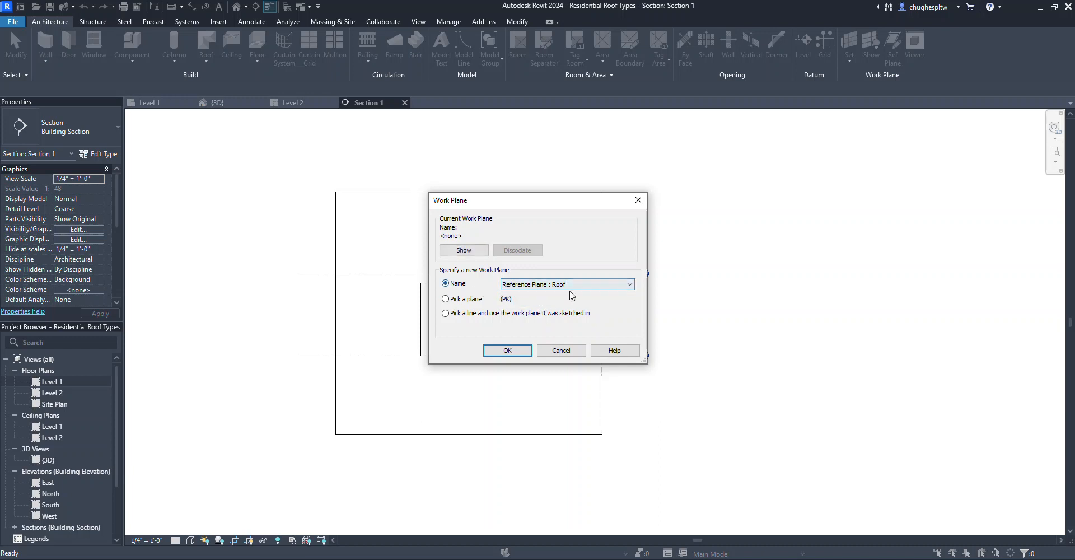
{"action": "left_click", "coordinate": [514, 350]}
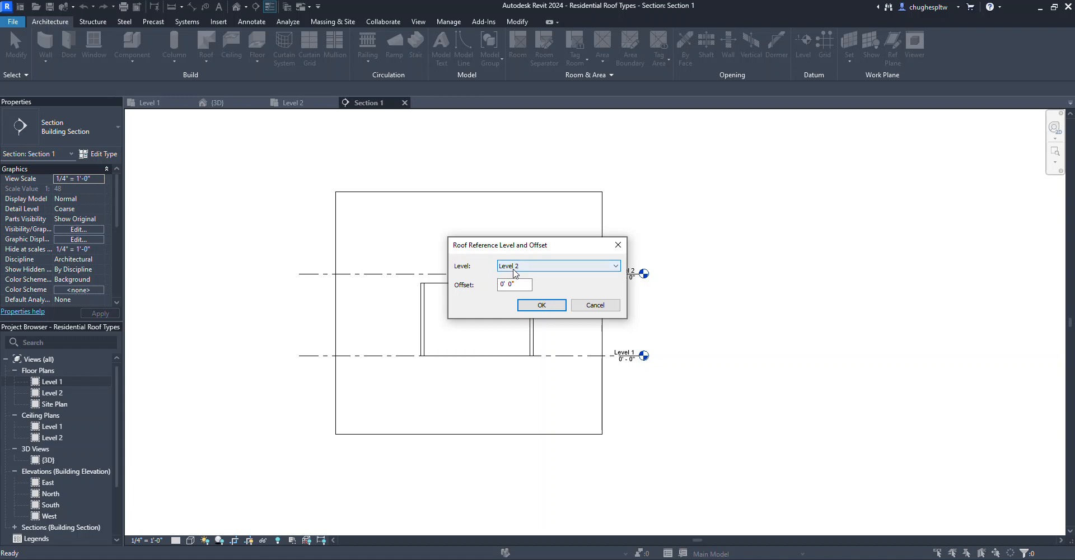
{"action": "left_click", "coordinate": [541, 304]}
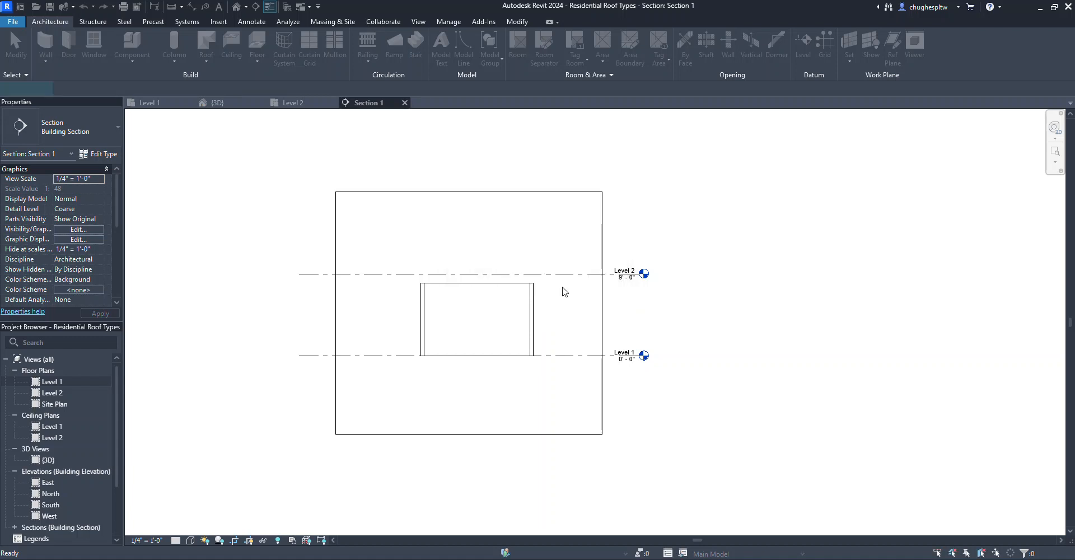
Sketch a vertical centre line about 7' high from the midpoint of the gambrel building's top edge.
{"action": "scroll", "coordinate": [567, 292], "scroll_direction": "up", "scroll_amount": 4}
{"action": "middle_click_drag", "start_coordinate": [520, 305], "coordinate": [571, 308]}
{"action": "scroll", "coordinate": [561, 307], "scroll_direction": "down", "scroll_amount": 1}
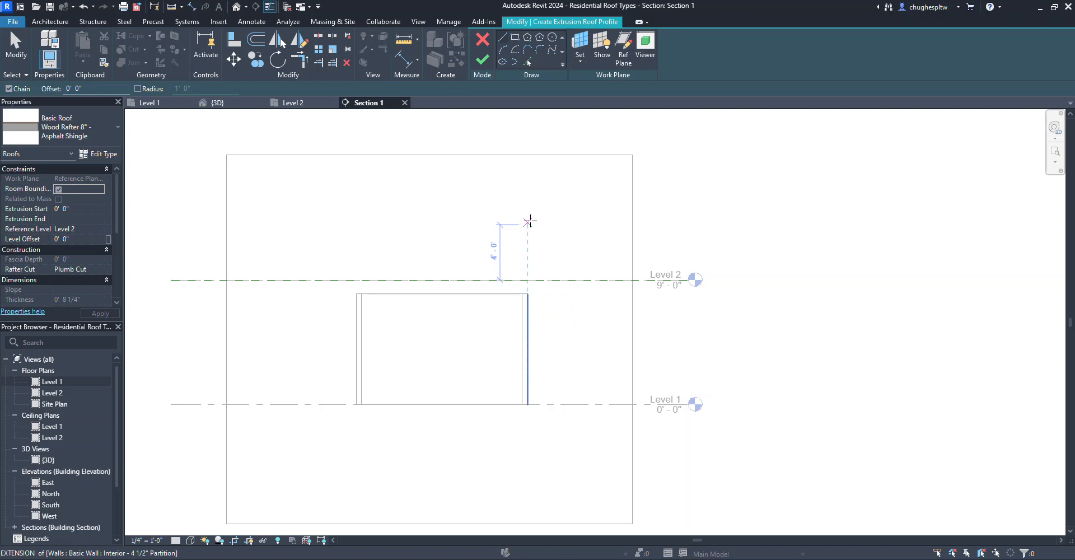
{"action": "left_click", "coordinate": [502, 39]}
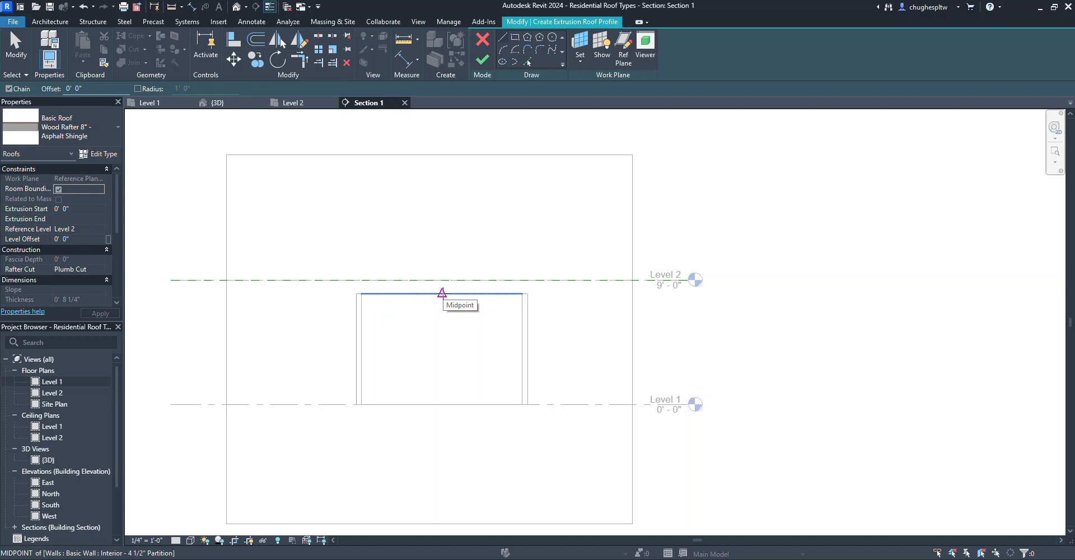
{"action": "left_click", "coordinate": [442, 292]}
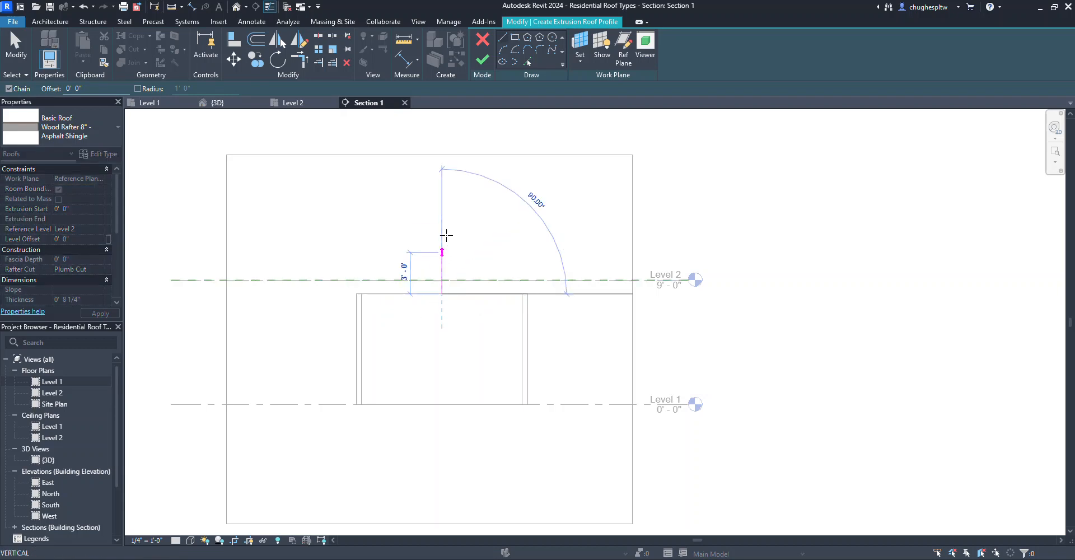
{"action": "left_click", "coordinate": [443, 197]}
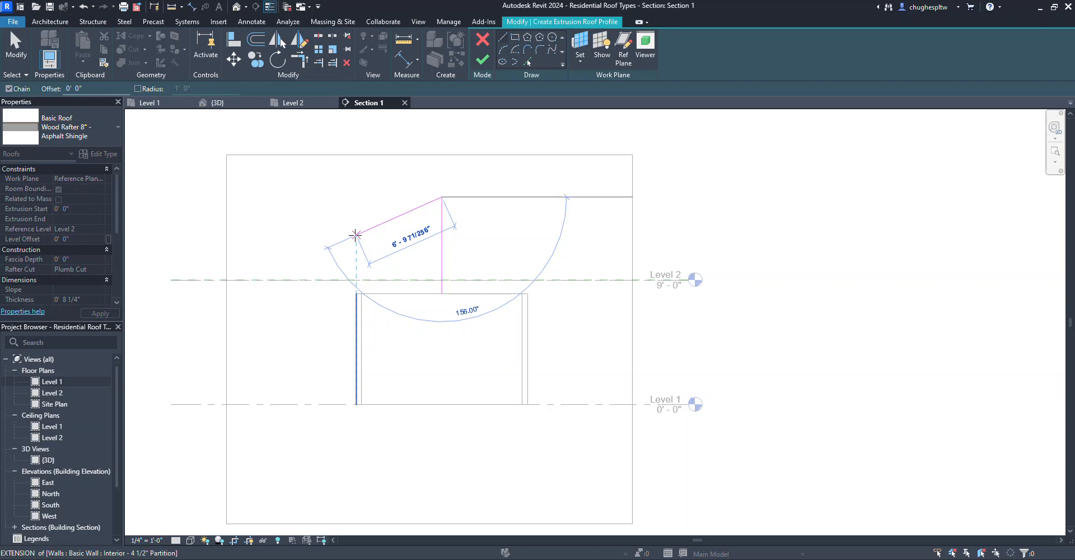
Sketch one half of the gambrel profile from the ridge to above the outer wall face, then steeply down beyond the wall as an overhang.
{"action": "left_click", "coordinate": [356, 235]}
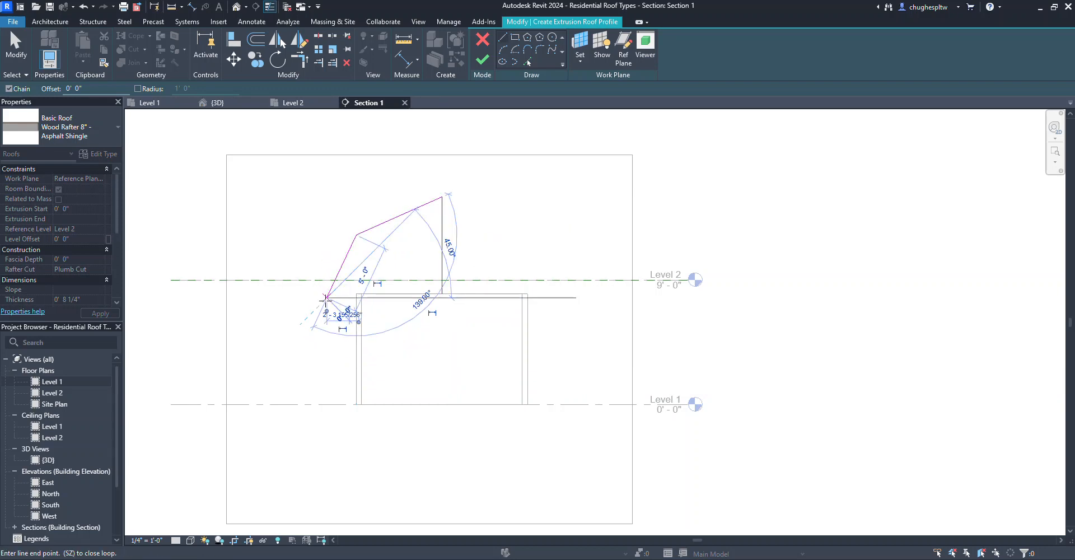
{"action": "right_click", "coordinate": [311, 211]}
{"action": "left_click", "coordinate": [318, 219]}
{"action": "right_click", "coordinate": [312, 203]}
{"action": "left_click", "coordinate": [319, 210]}
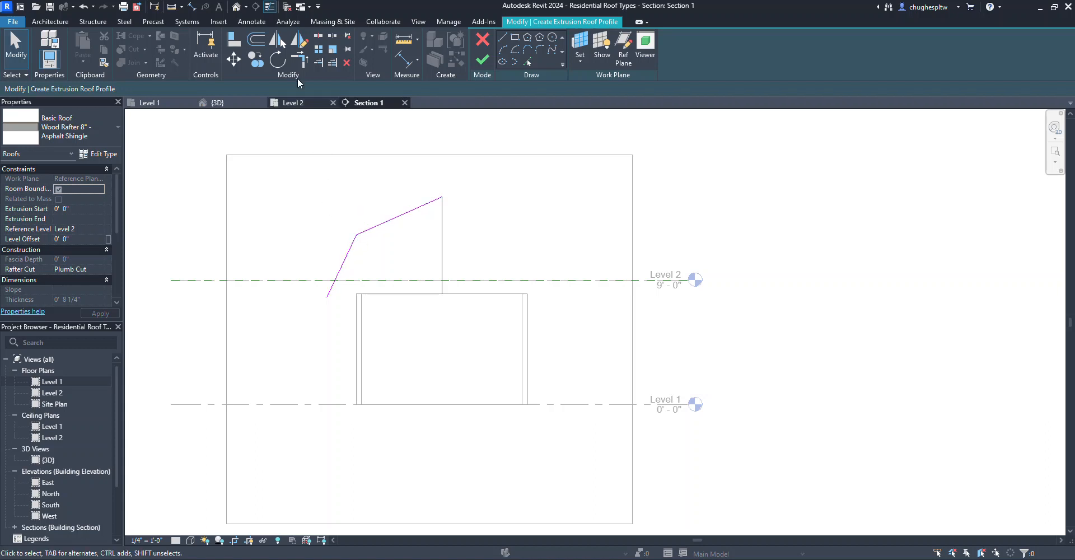
Mirror the two sloped profile lines about the vertical centre line to complete the gambrel profile.
{"action": "left_click", "coordinate": [276, 40]}
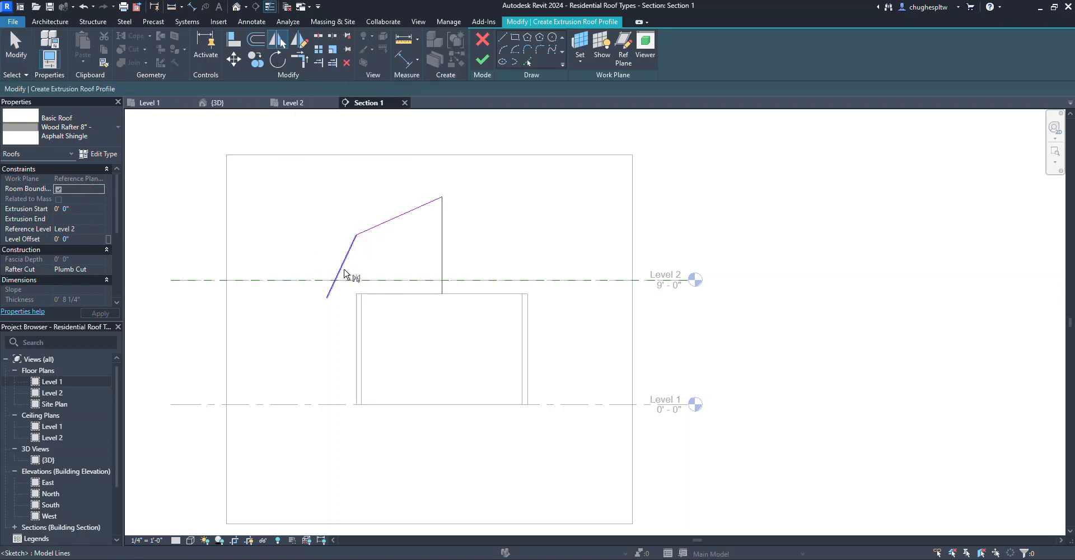
{"action": "left_click", "coordinate": [344, 269]}
{"action": "left_click", "coordinate": [388, 221], "text": "ctrl"}
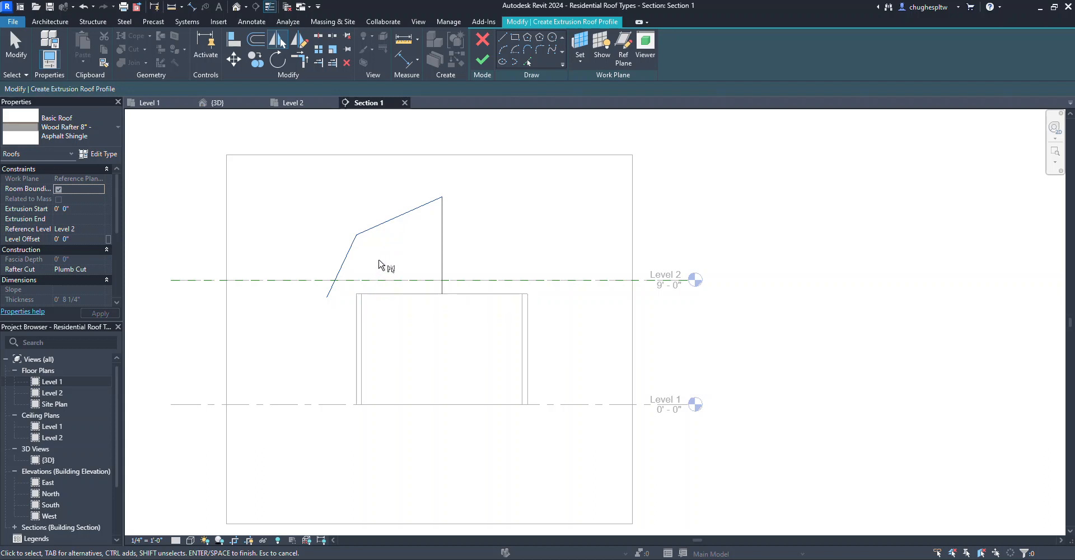
{"action": "right_click", "coordinate": [379, 262]}
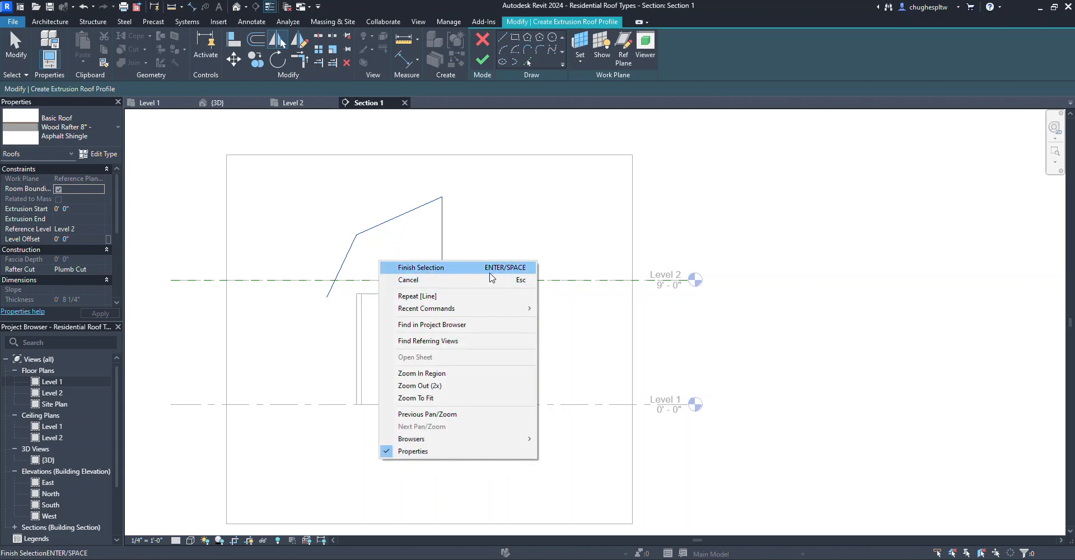
{"action": "left_click", "coordinate": [419, 268]}
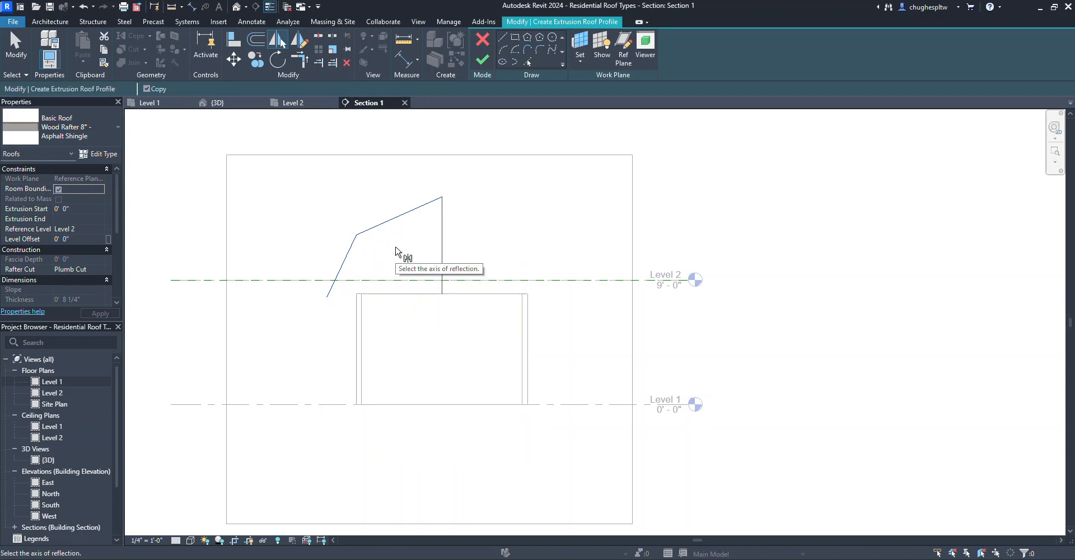
{"action": "left_click", "coordinate": [442, 248]}
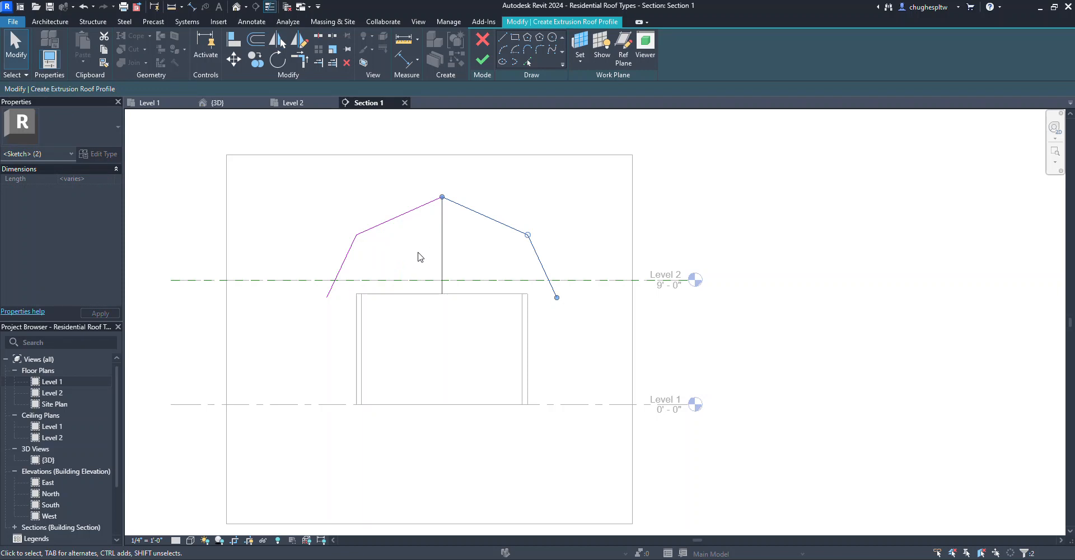
{"action": "key", "text": "Escape"}
Delete the vertical centre line from the profile and finish the extruded roof sketch.
{"action": "left_click", "coordinate": [443, 249]}
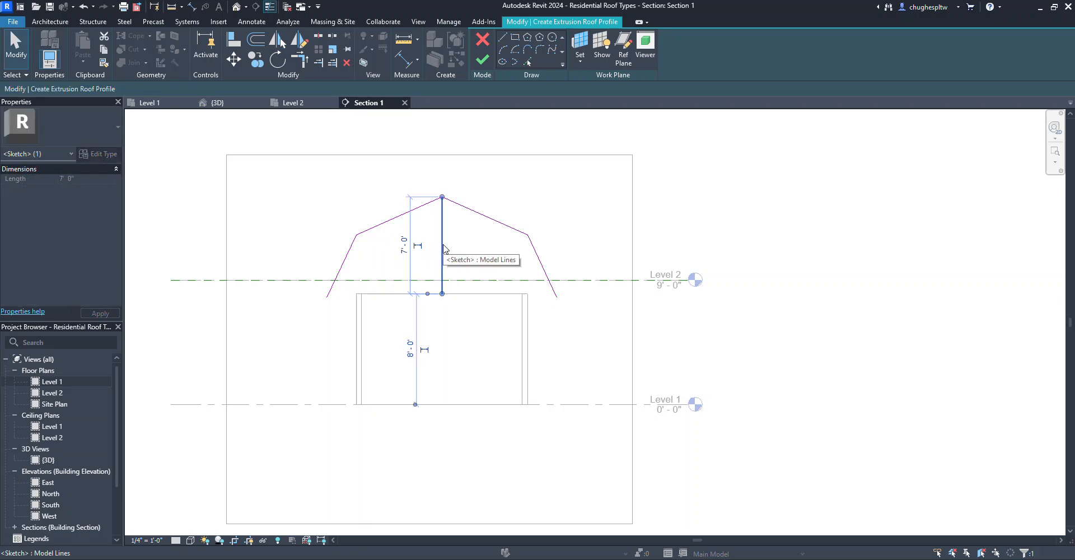
{"action": "key", "text": "Escape"}
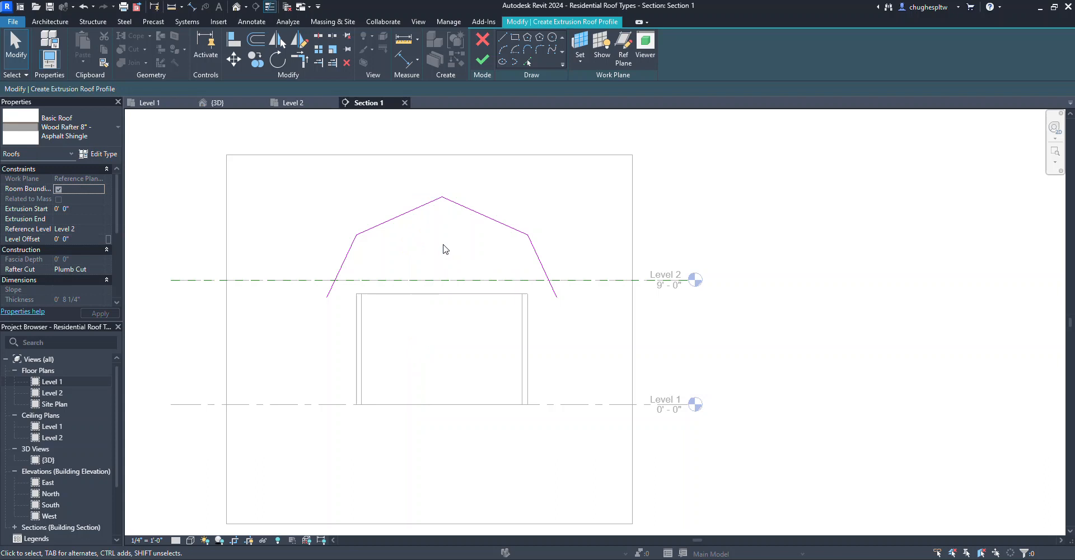
{"action": "left_click", "coordinate": [483, 58]}
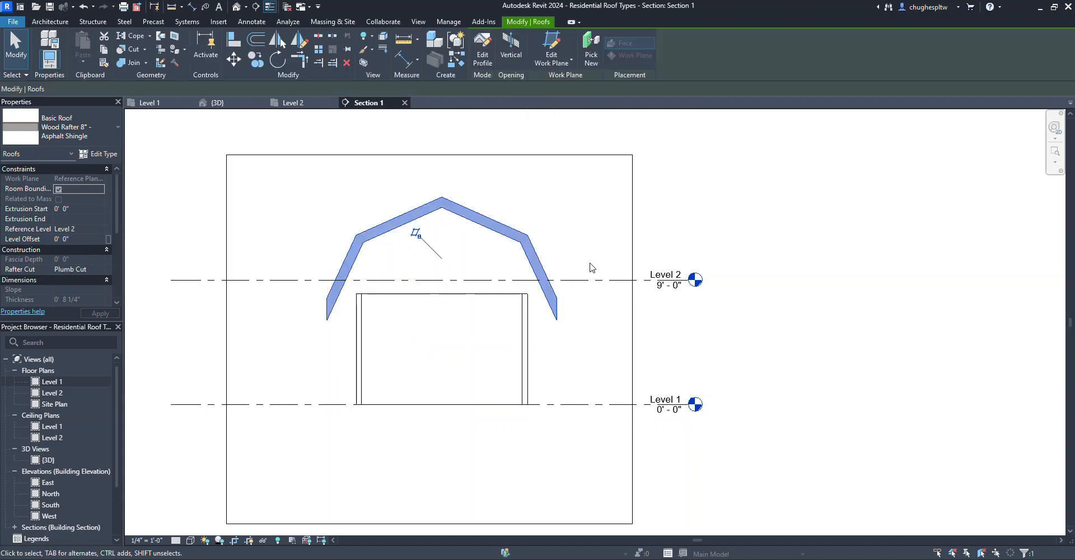
{"action": "left_click", "coordinate": [381, 213]}
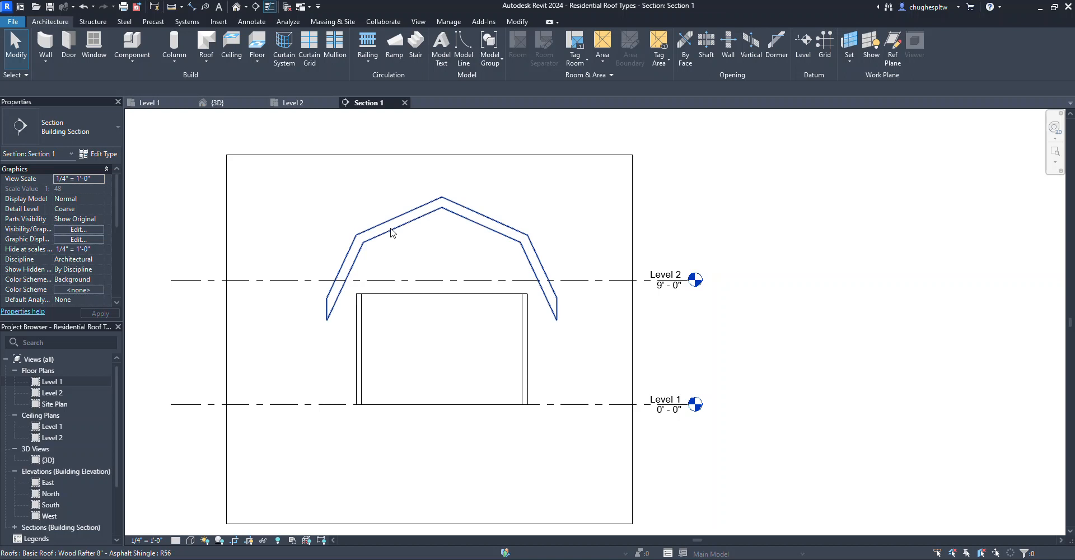
In the 3D view, pull the far end of the gambrel roof back to an extrusion end of about 47' 2".
{"action": "left_click", "coordinate": [237, 8]}
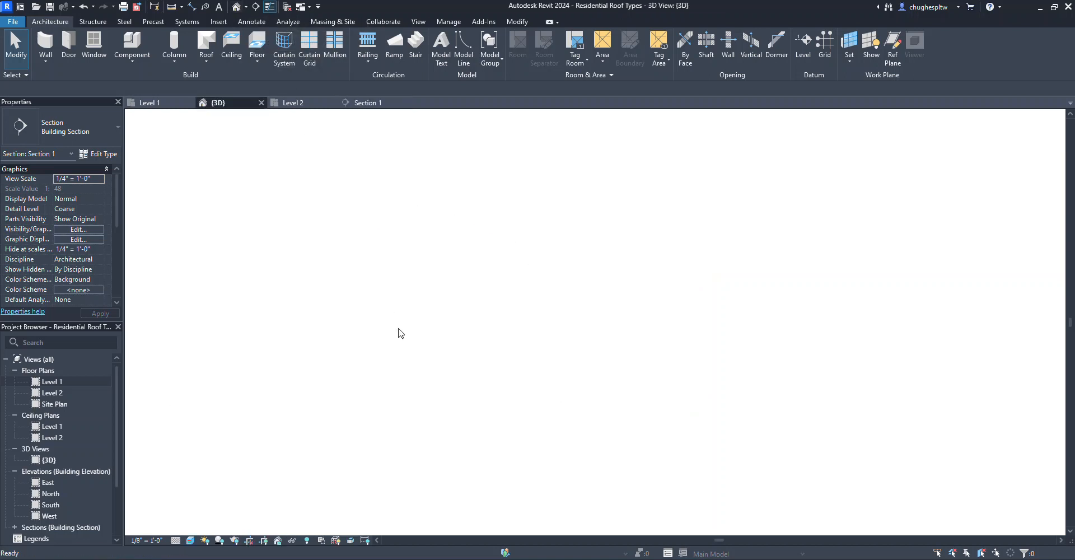
{"action": "middle_click_drag", "start_coordinate": [574, 344], "coordinate": [431, 263]}
{"action": "scroll", "coordinate": [431, 263], "scroll_direction": "down", "scroll_amount": 2}
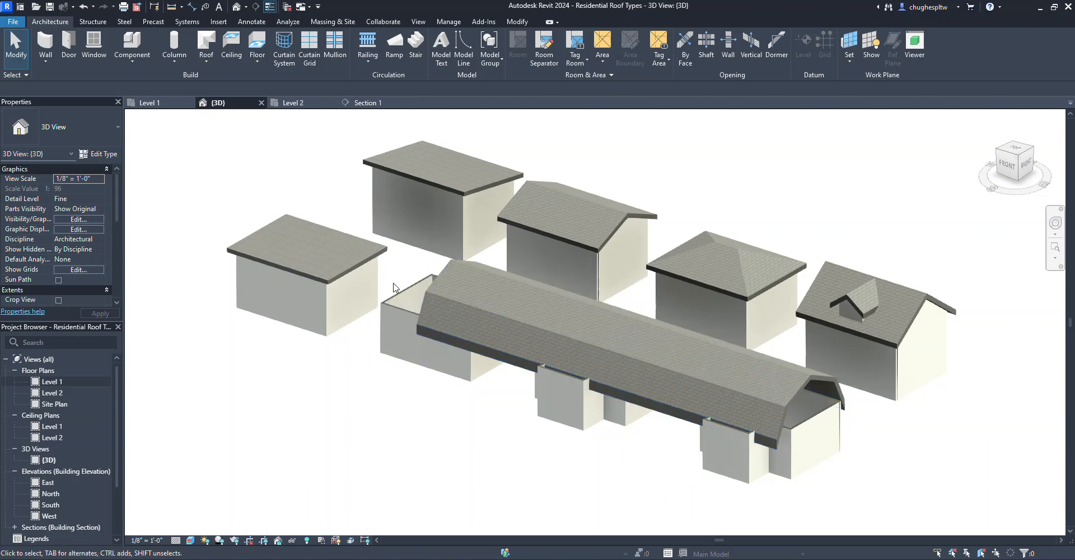
{"action": "scroll", "coordinate": [395, 288], "scroll_direction": "up", "scroll_amount": 3}
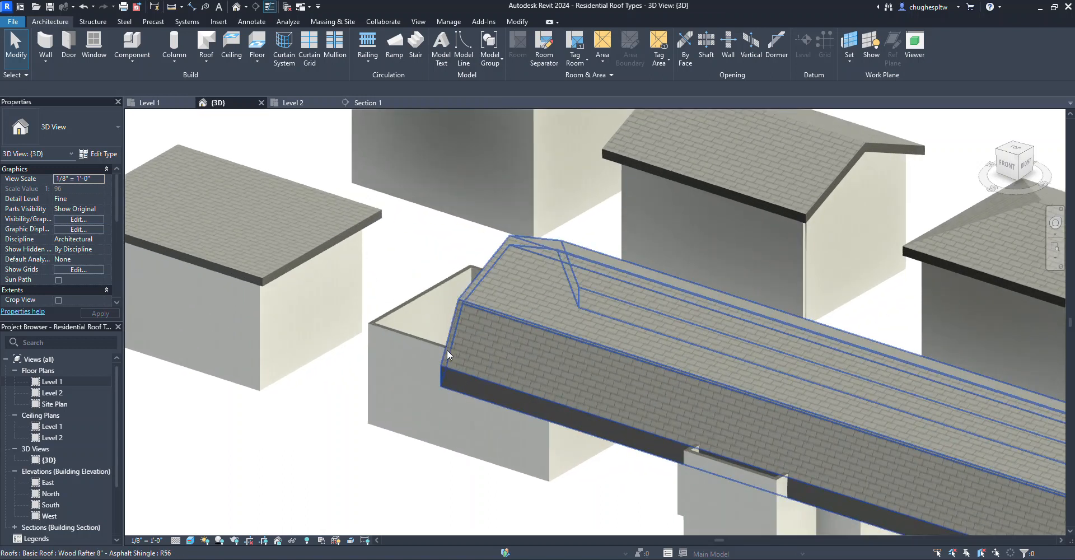
{"action": "middle_click_drag", "start_coordinate": [445, 324], "coordinate": [362, 329]}
{"action": "scroll", "coordinate": [362, 329], "scroll_direction": "down", "scroll_amount": 5}
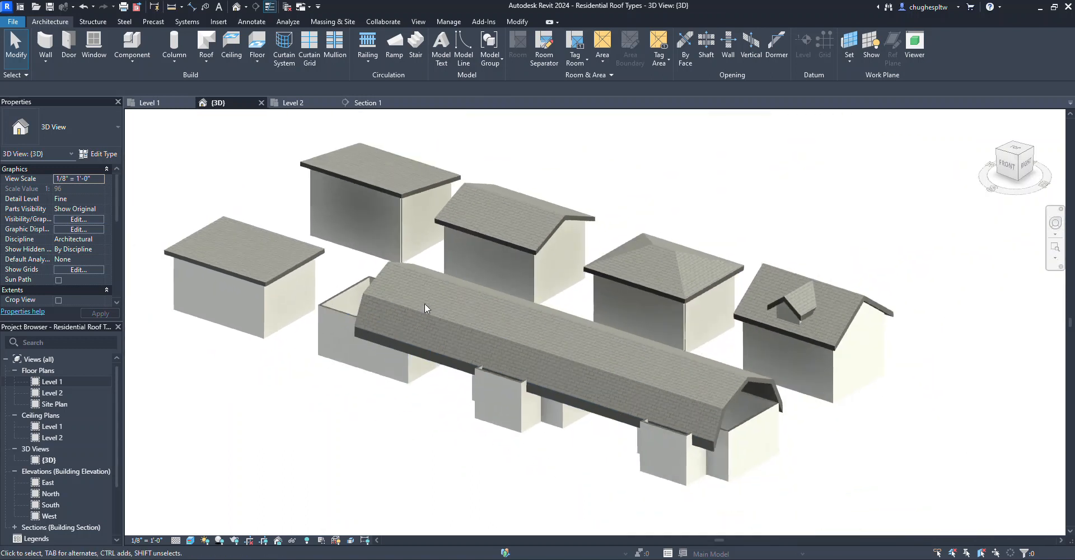
{"action": "left_click", "coordinate": [469, 292]}
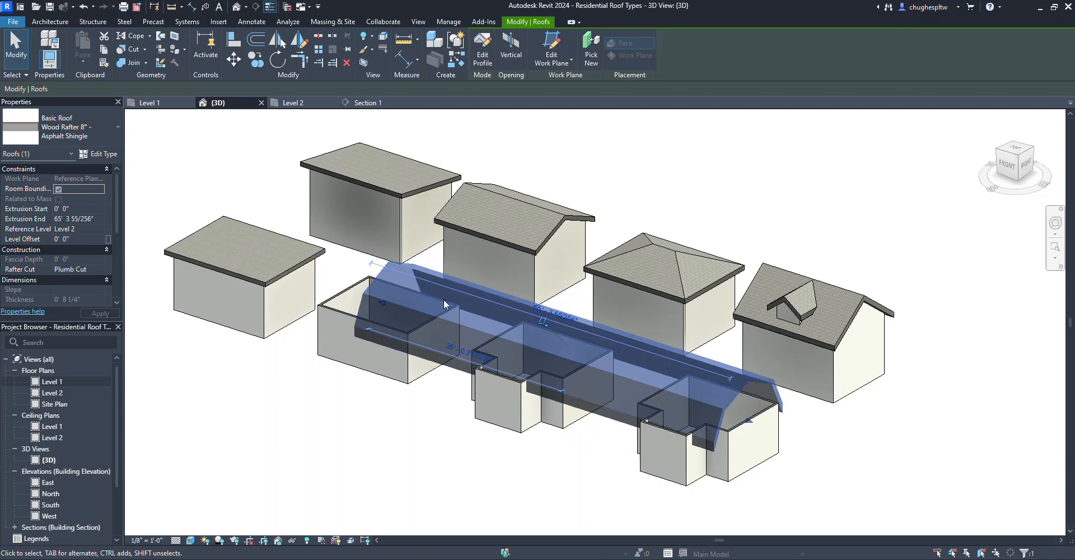
{"action": "scroll", "coordinate": [806, 431], "scroll_direction": "up", "scroll_amount": 5}
{"action": "left_click_drag", "start_coordinate": [639, 422], "coordinate": [295, 386]}
{"action": "scroll", "coordinate": [295, 389], "scroll_direction": "down", "scroll_amount": 3}
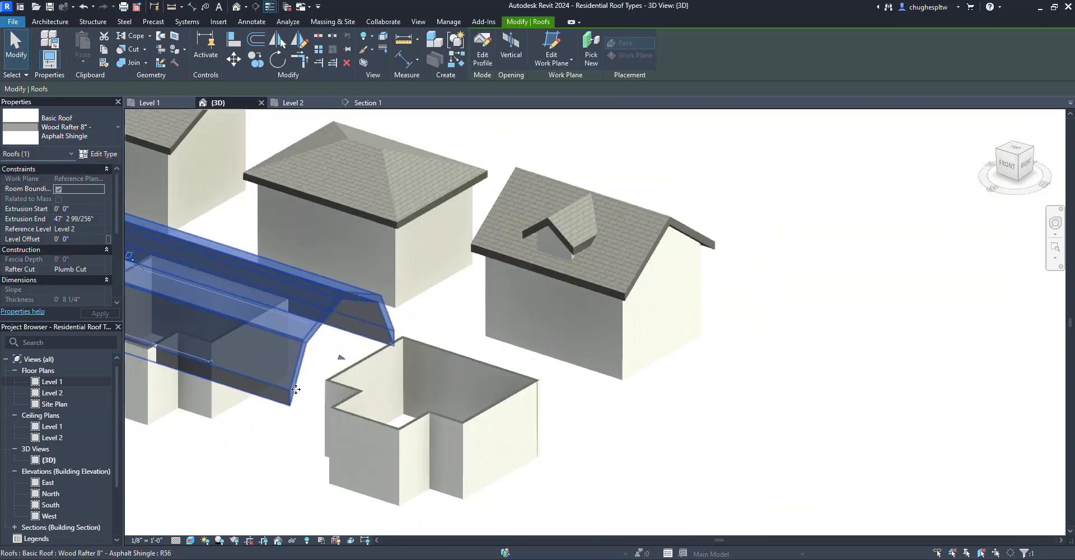
Shorten the gambrel roof back to its own building, with an extrusion end of about 12' 2".
{"action": "scroll", "coordinate": [296, 390], "scroll_direction": "down", "scroll_amount": 2}
{"action": "middle_click_drag", "start_coordinate": [296, 390], "coordinate": [630, 528]}
{"action": "left_click_drag", "start_coordinate": [694, 458], "coordinate": [368, 370]}
{"action": "middle_click_drag", "start_coordinate": [307, 463], "coordinate": [363, 521]}
{"action": "scroll", "coordinate": [363, 520], "scroll_direction": "up", "scroll_amount": 1}
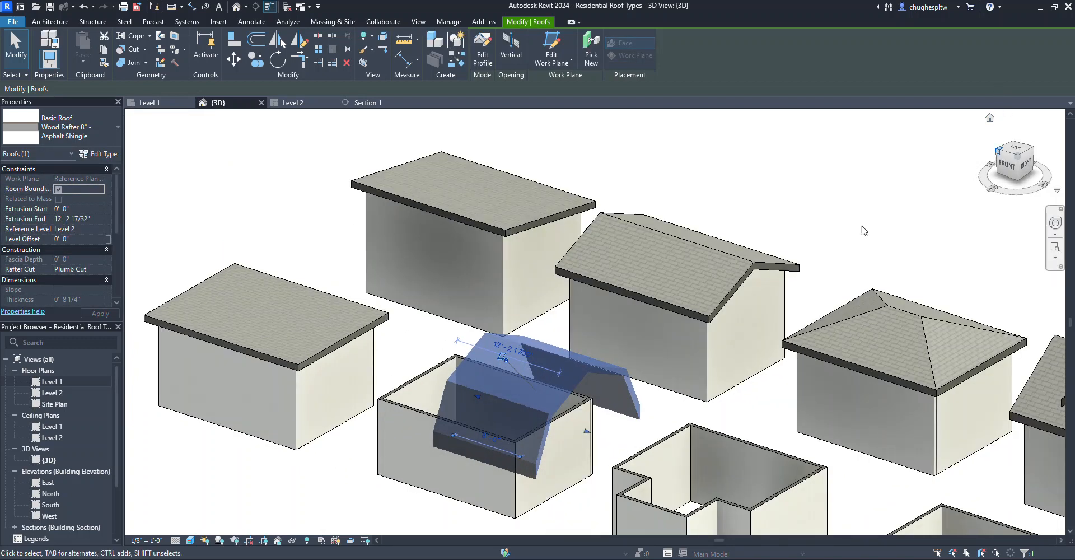
Extend the roof past the opposite wall and even out both overhangs, with extrusion start about -10' 0" and end about 9' 5".
{"action": "left_click", "coordinate": [995, 148]}
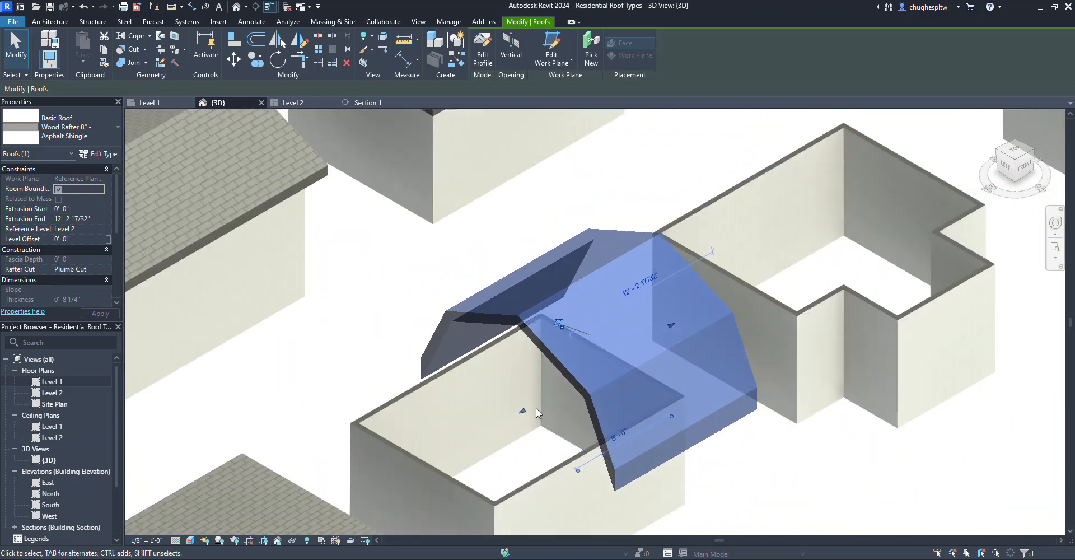
{"action": "left_click_drag", "start_coordinate": [521, 413], "coordinate": [344, 488]}
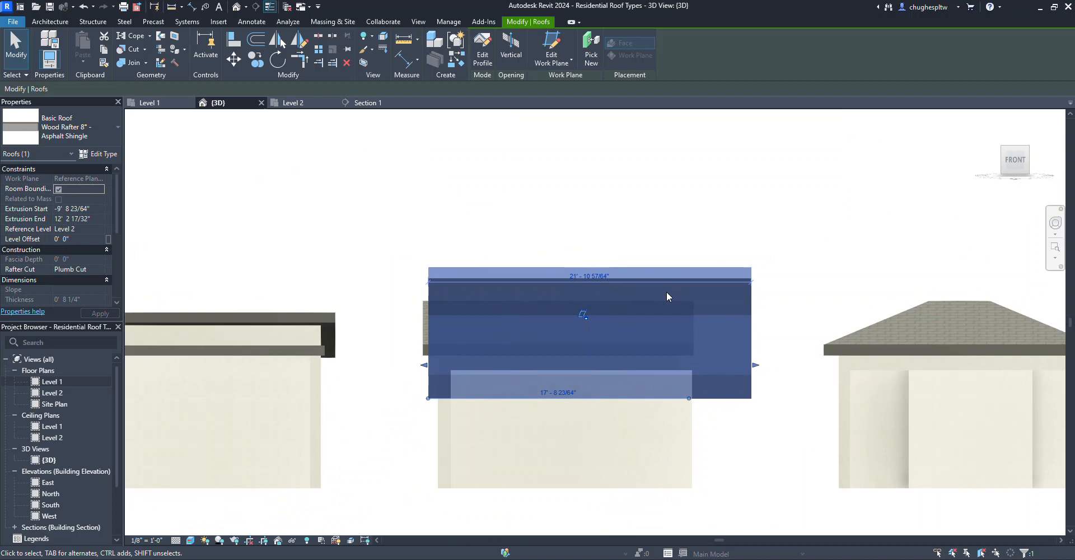
{"action": "left_click_drag", "start_coordinate": [420, 358], "coordinate": [424, 356]}
{"action": "left_click_drag", "start_coordinate": [762, 355], "coordinate": [716, 356]}
{"action": "left_click", "coordinate": [756, 418]}
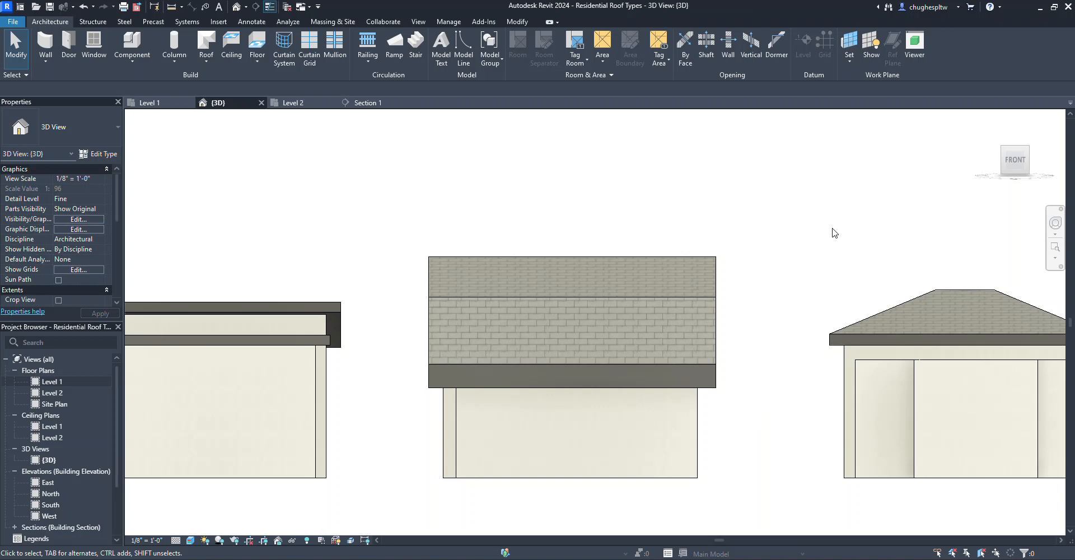
Attach the tops of the gambrel building's whole wall chain to the gambrel roof.
{"action": "mouse_move", "coordinate": [1015, 164]}
{"action": "left_mouse_down"}
{"action": "mouse_move", "coordinate": [919, 184]}
{"action": "mouse_move", "coordinate": [927, 216]}
{"action": "left_mouse_up"}
{"action": "left_click", "coordinate": [676, 380]}
{"action": "key", "text": "Tab"}
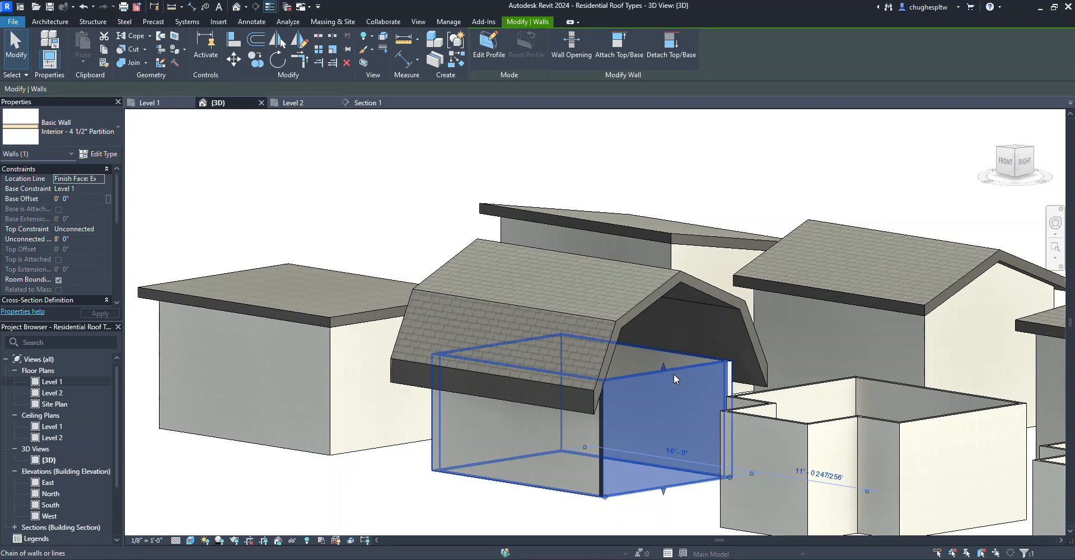
{"action": "left_click", "coordinate": [673, 374]}
{"action": "left_click", "coordinate": [566, 56]}
{"action": "left_click", "coordinate": [447, 258]}
{"action": "left_click", "coordinate": [386, 183]}
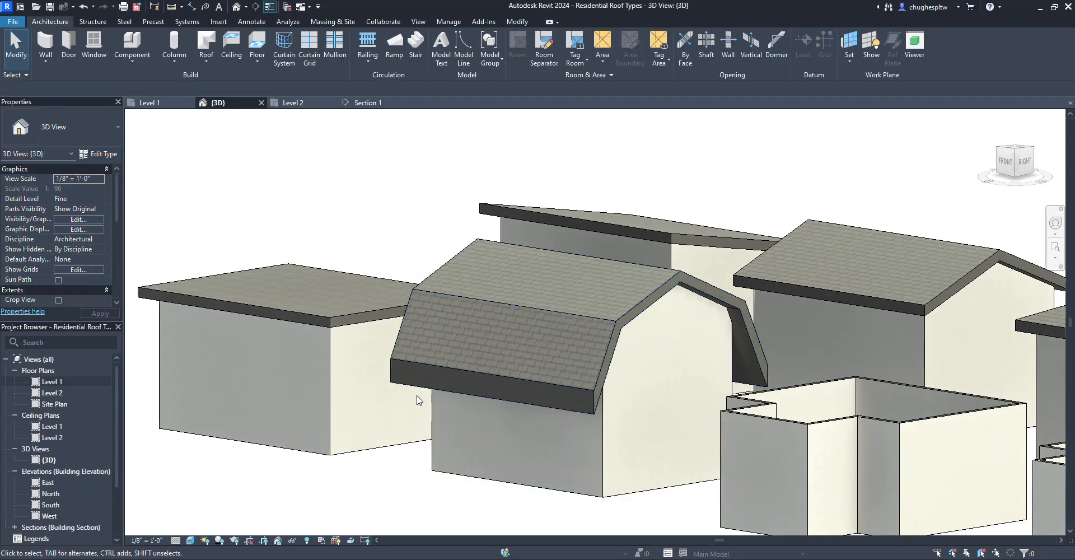
Set the gambrel roof's rafter cut to Two Cut - Plumb, apply it and inspect the trimmed eaves.
{"action": "scroll", "coordinate": [487, 404], "scroll_direction": "down", "scroll_amount": 1}
{"action": "left_click", "coordinate": [552, 321]}
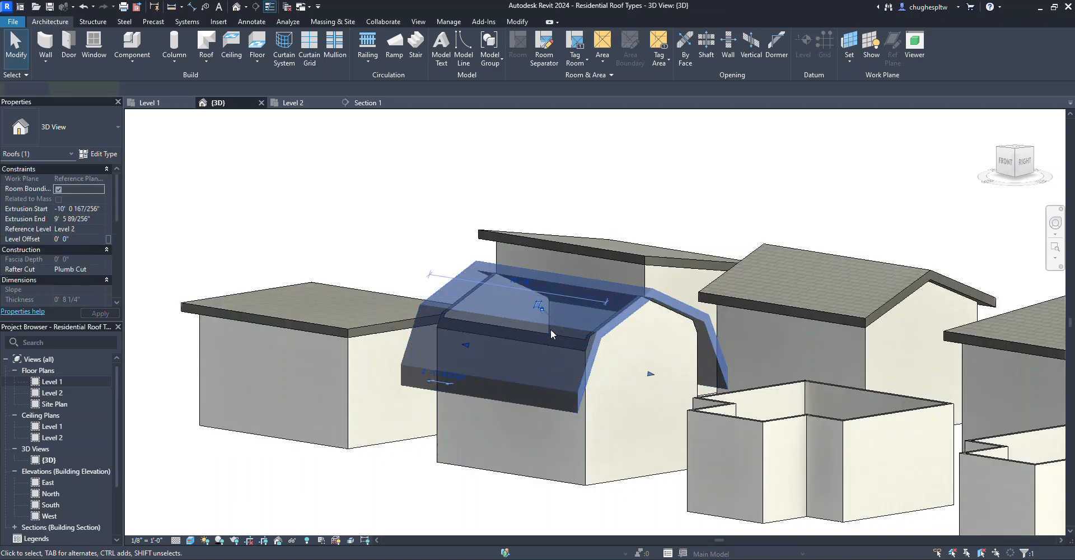
{"action": "left_click", "coordinate": [102, 269]}
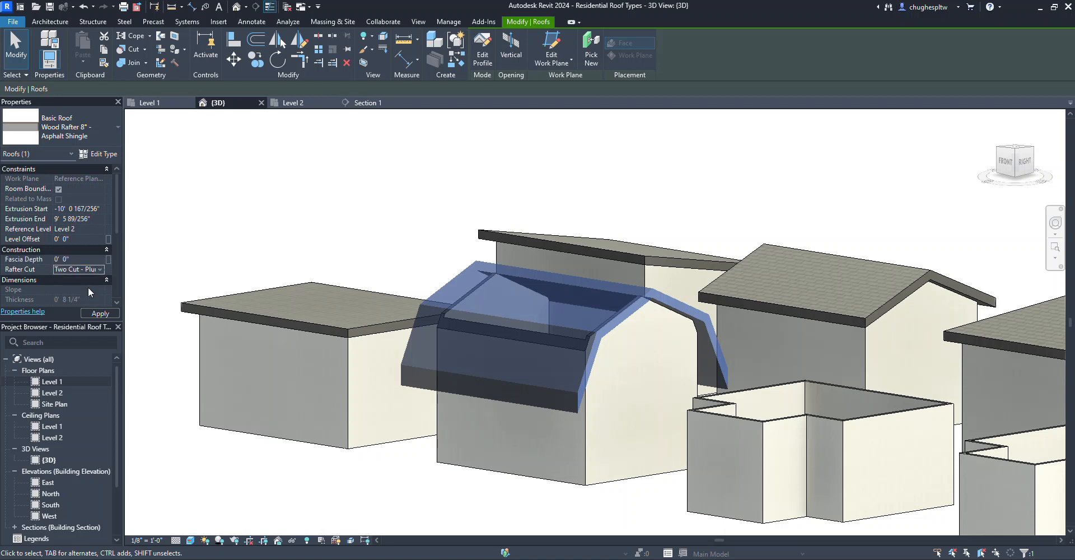
{"action": "left_click", "coordinate": [99, 315]}
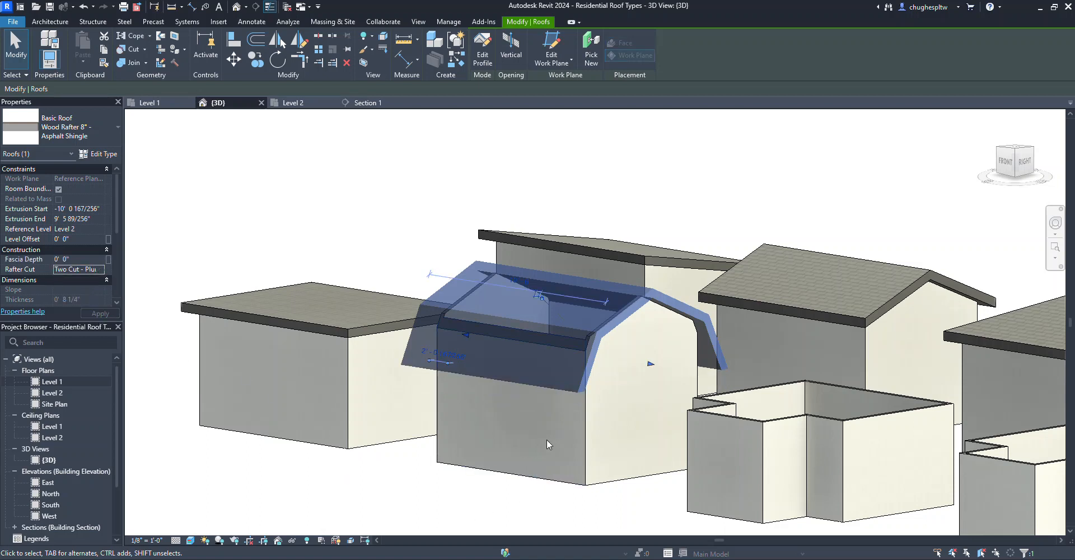
{"action": "left_click", "coordinate": [410, 491]}
{"action": "scroll", "coordinate": [723, 367], "scroll_direction": "up", "scroll_amount": 4}
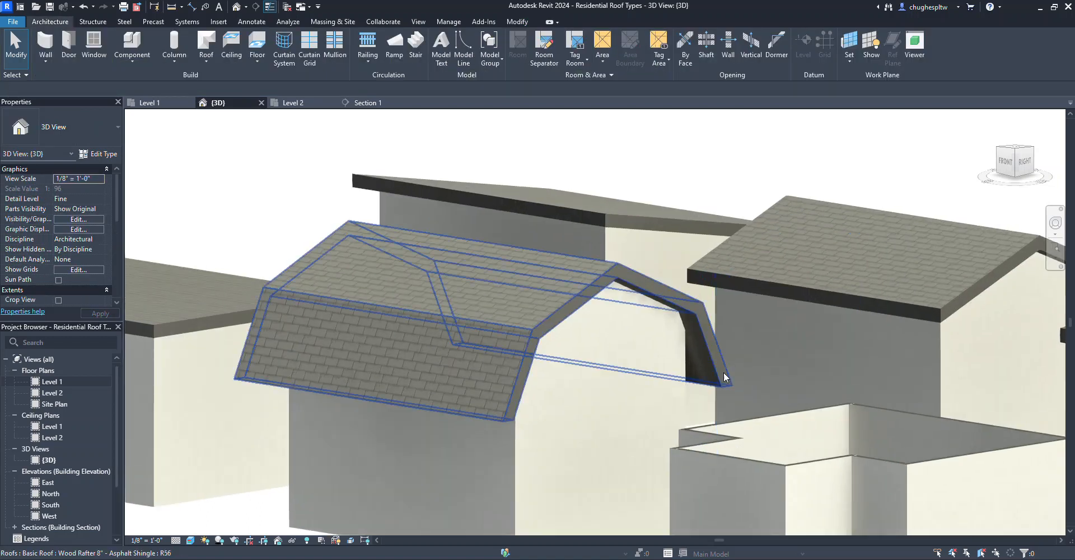
{"action": "scroll", "coordinate": [730, 392], "scroll_direction": "down", "scroll_amount": 3}
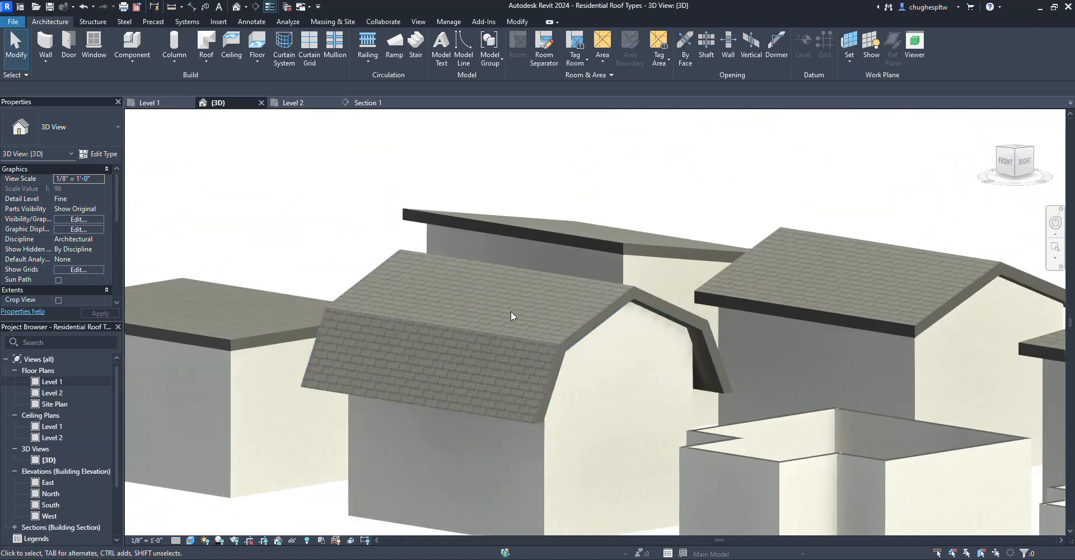
Try the Two Cut - Square rafter cut on the gambrel roof.
{"action": "left_click", "coordinate": [546, 384]}
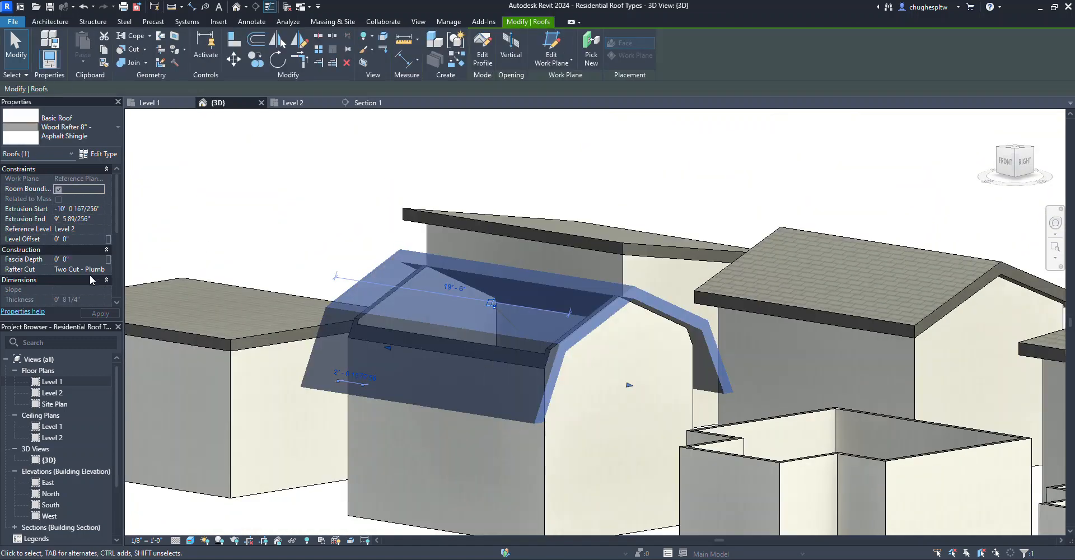
{"action": "left_click", "coordinate": [103, 272]}
{"action": "left_click", "coordinate": [90, 297]}
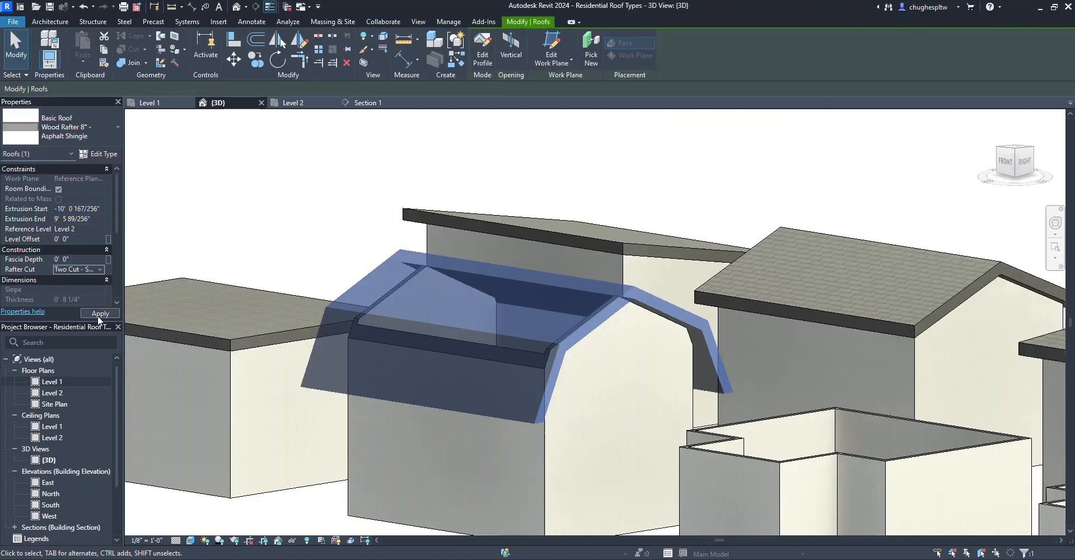
{"action": "left_click", "coordinate": [288, 220]}
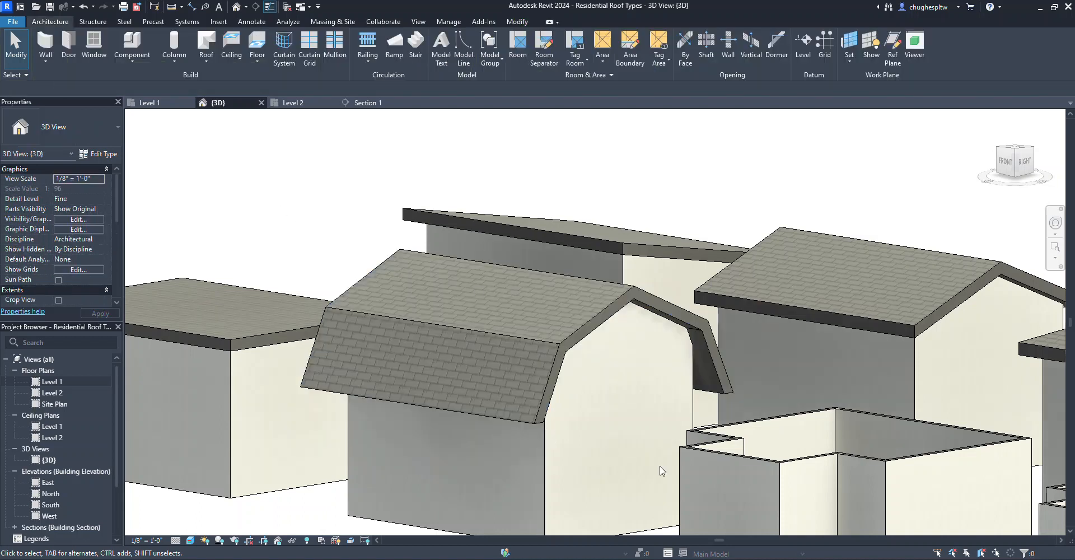
Switch the gambrel roof's rafter cut back to Two Cut - Plumb and review the roof among the other buildings.
{"action": "left_click", "coordinate": [725, 386]}
{"action": "left_click", "coordinate": [99, 270]}
{"action": "left_click", "coordinate": [100, 270]}
{"action": "left_click", "coordinate": [93, 288]}
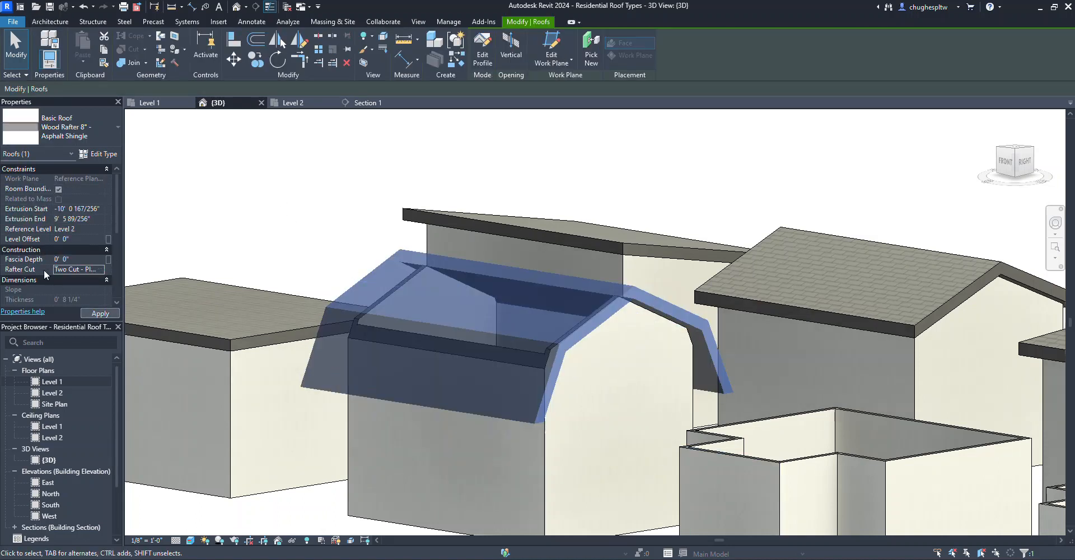
{"action": "left_click", "coordinate": [451, 146]}
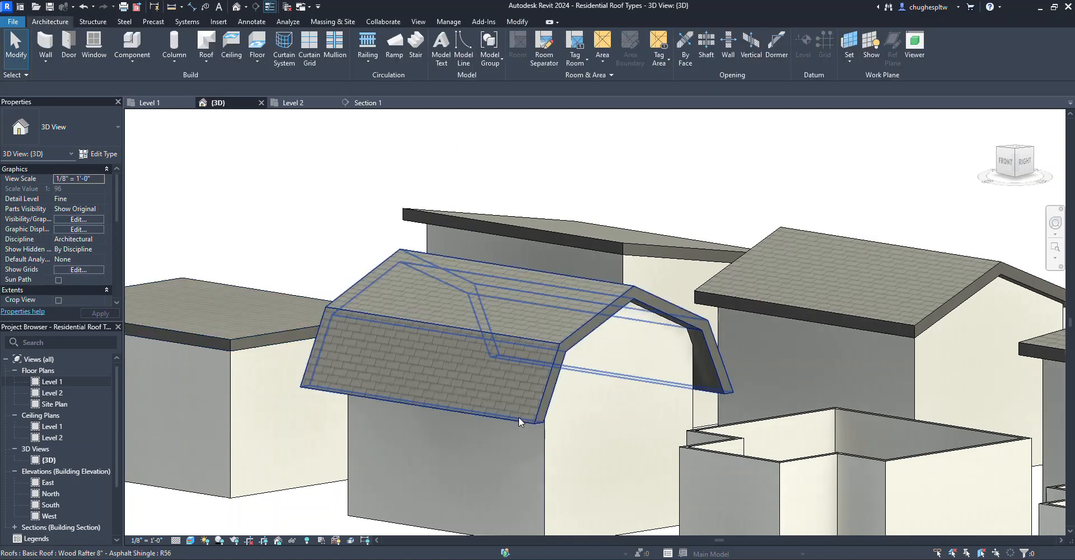
{"action": "scroll", "coordinate": [423, 364], "scroll_direction": "down", "scroll_amount": 2}
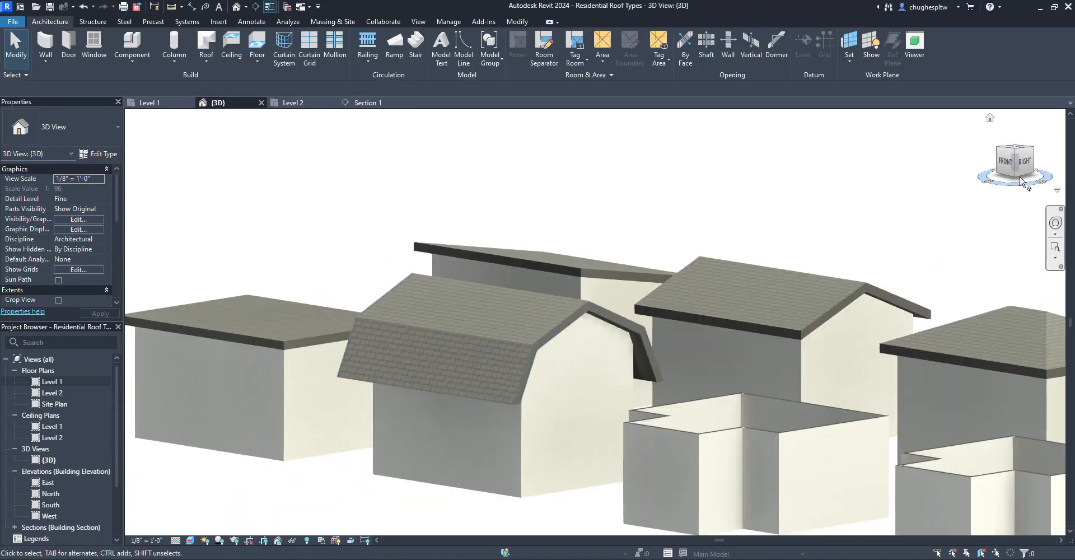
{"action": "mouse_move", "coordinate": [1046, 172]}
{"action": "left_mouse_down"}
{"action": "mouse_move", "coordinate": [235, 166]}
{"action": "mouse_move", "coordinate": [365, 189]}
{"action": "mouse_move", "coordinate": [379, 224]}
{"action": "mouse_move", "coordinate": [219, 221]}
{"action": "mouse_move", "coordinate": [1057, 224]}
{"action": "mouse_move", "coordinate": [1006, 228]}
{"action": "mouse_move", "coordinate": [1038, 96]}
{"action": "left_mouse_up"}
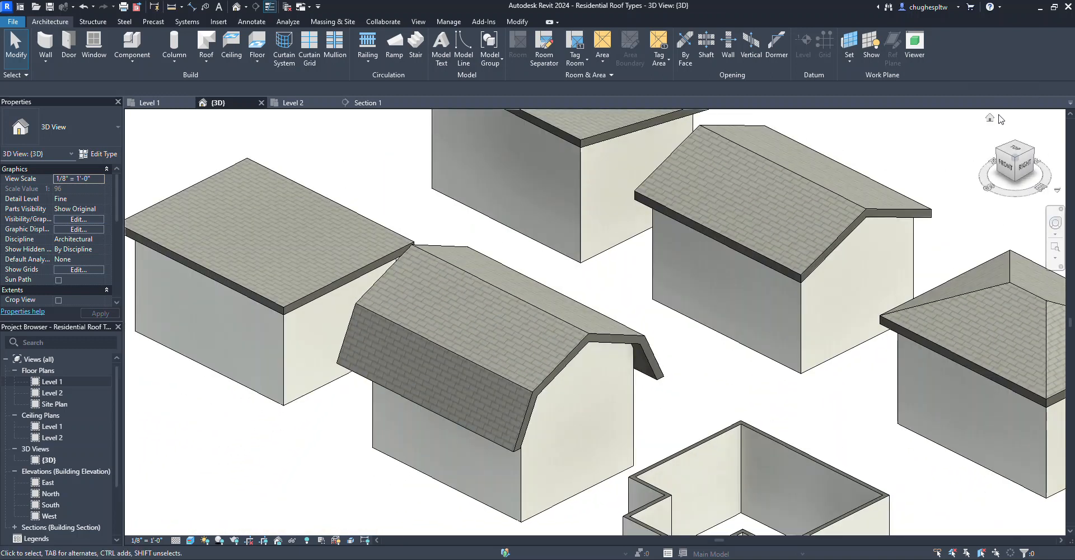
{"action": "scroll", "coordinate": [544, 199], "scroll_direction": "down", "scroll_amount": 1}
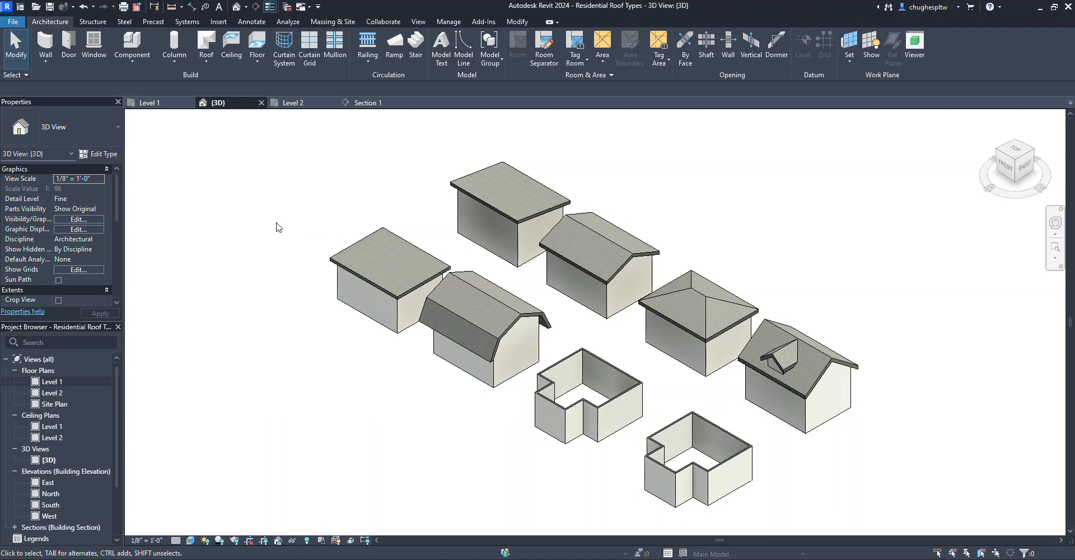